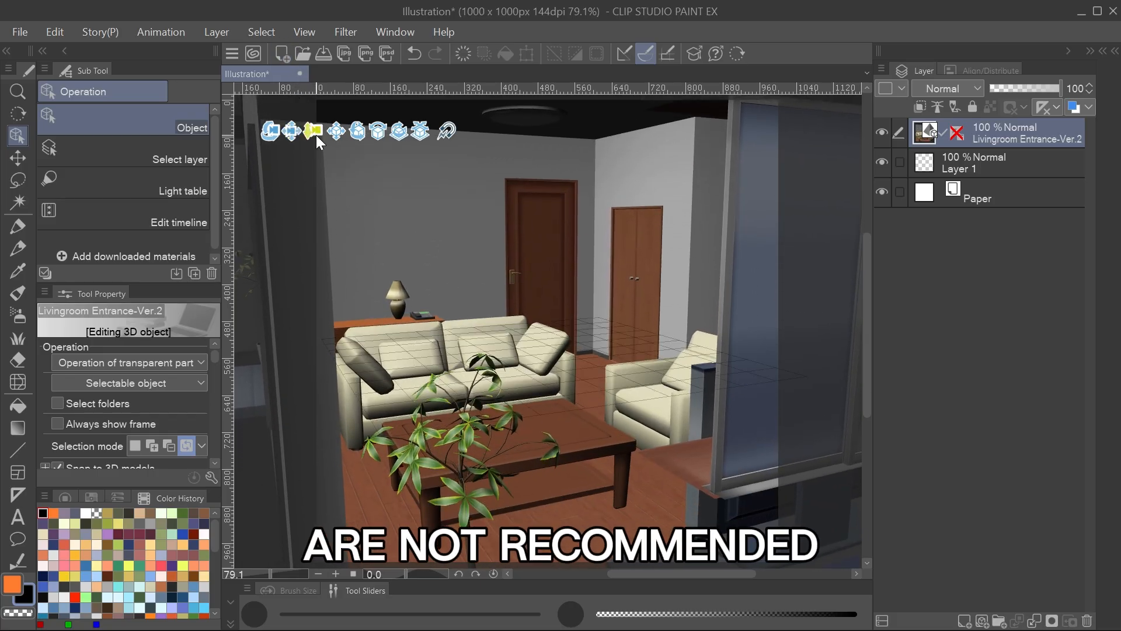
Adjust the camera on the living room scene, expand the model's object list and hide the Houseplant(Living) item under Furniture.
drag(317, 134, 317, 135)
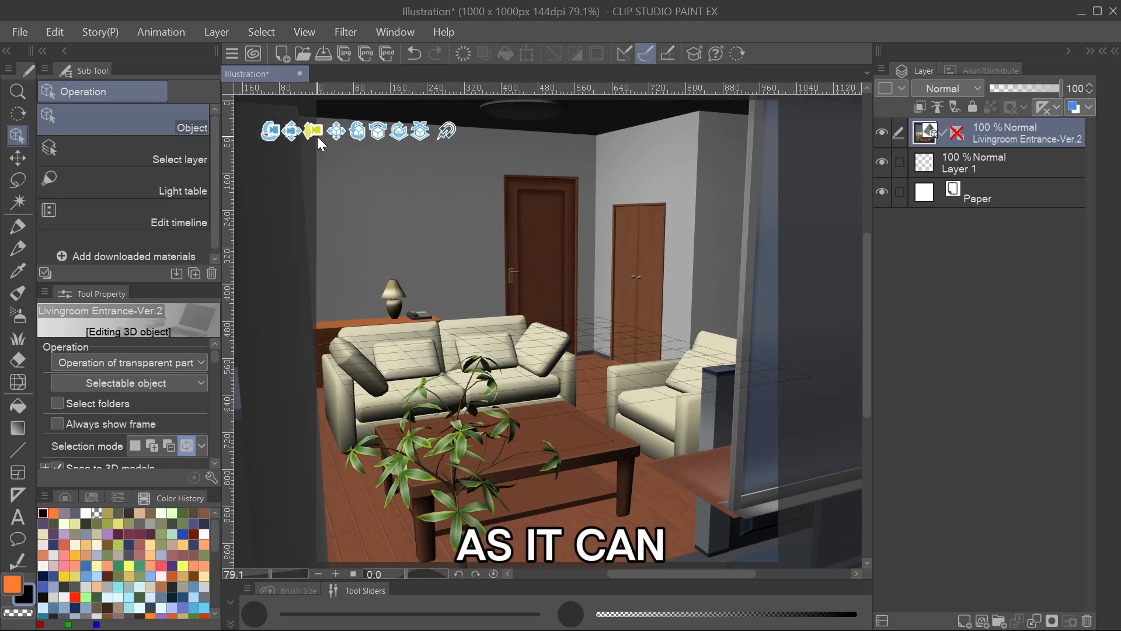
click(211, 479)
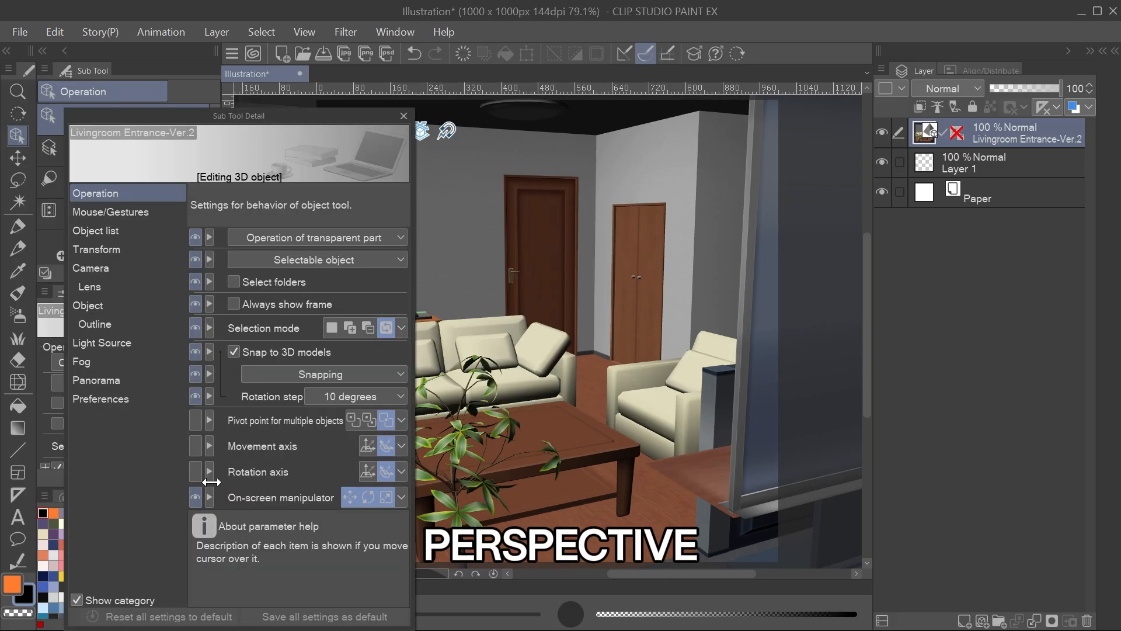
click(114, 232)
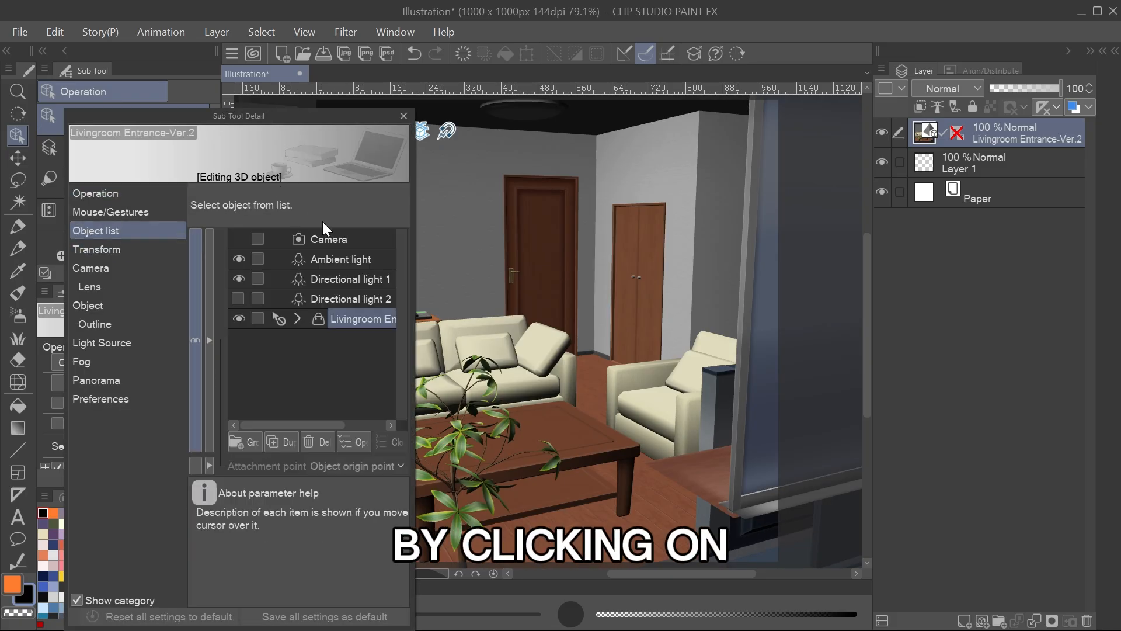
click(297, 319)
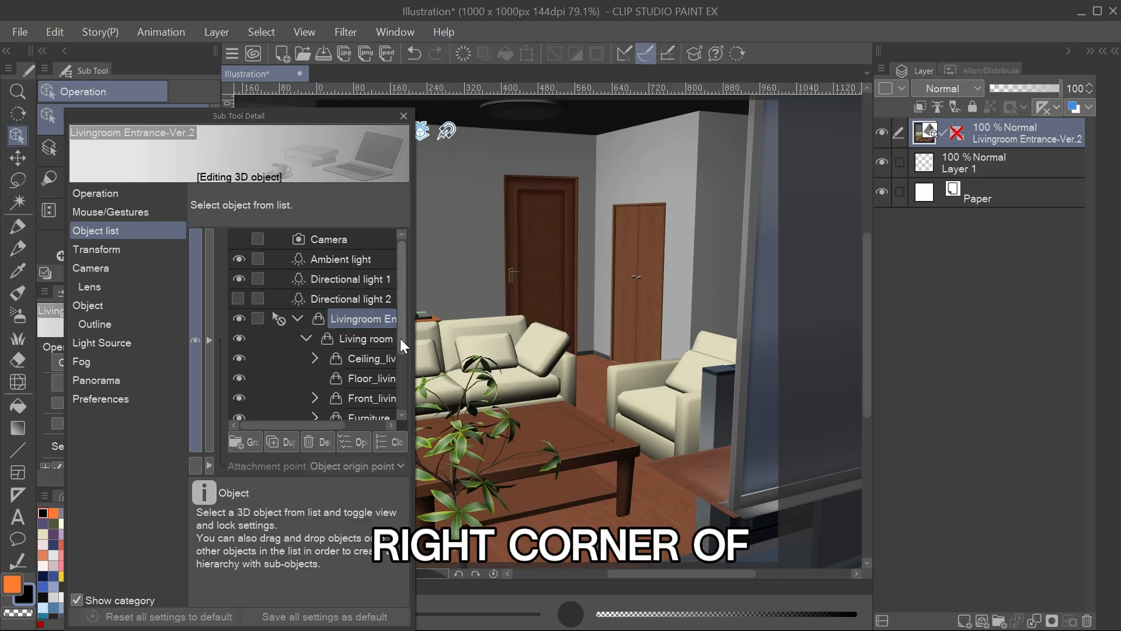
drag(400, 338, 524, 443)
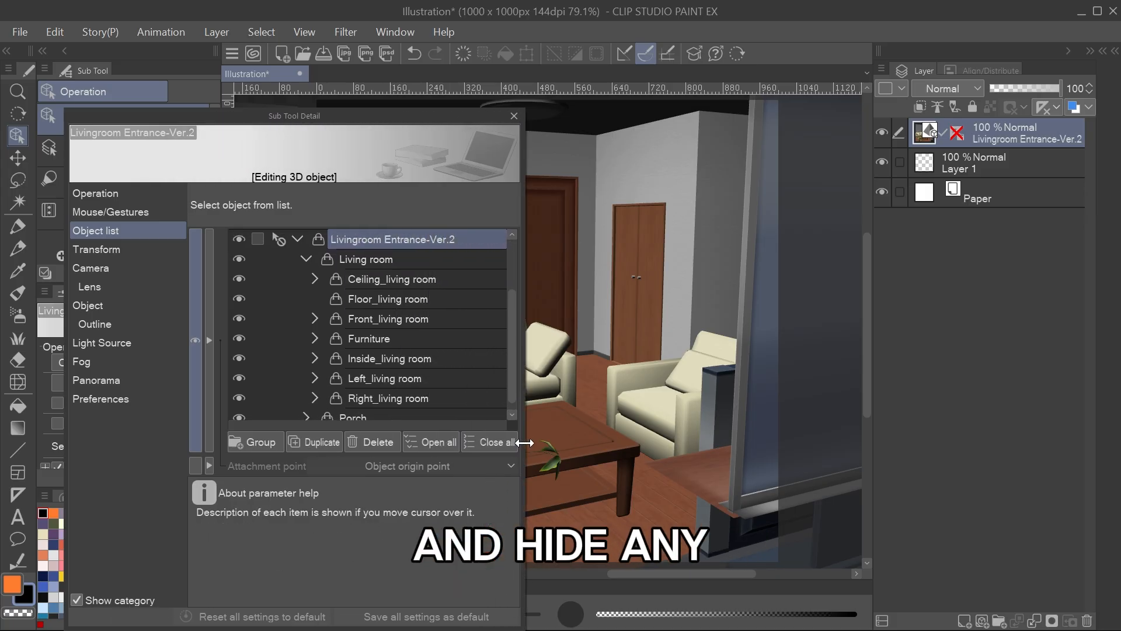
scroll(508, 351, down, 1)
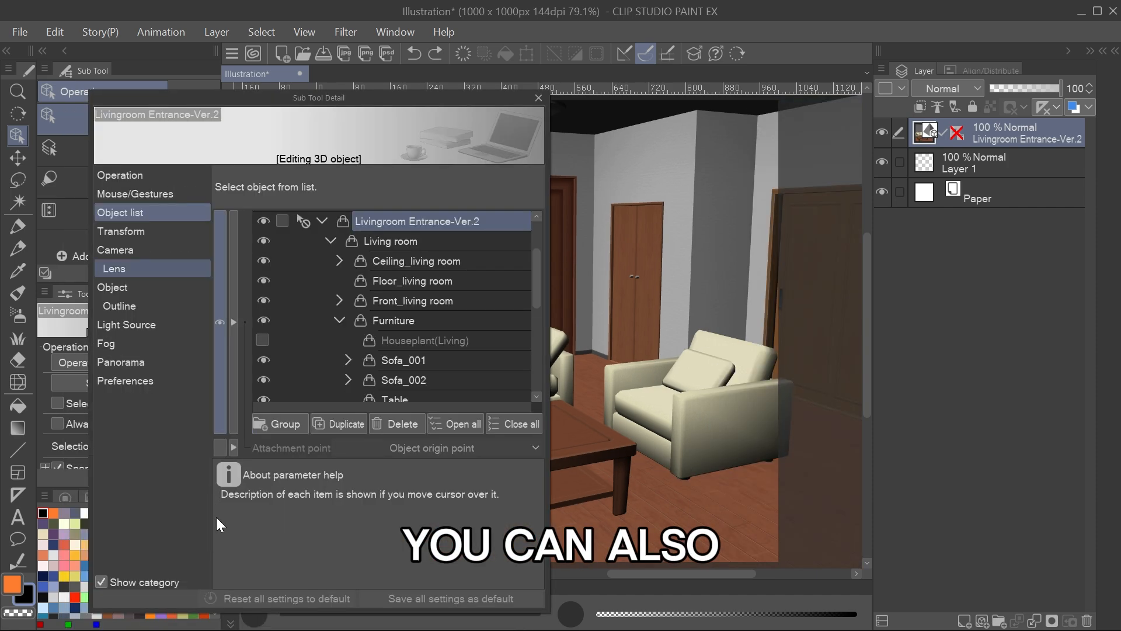
Change the direction of the living room model's directional light using the light source sphere.
click(149, 322)
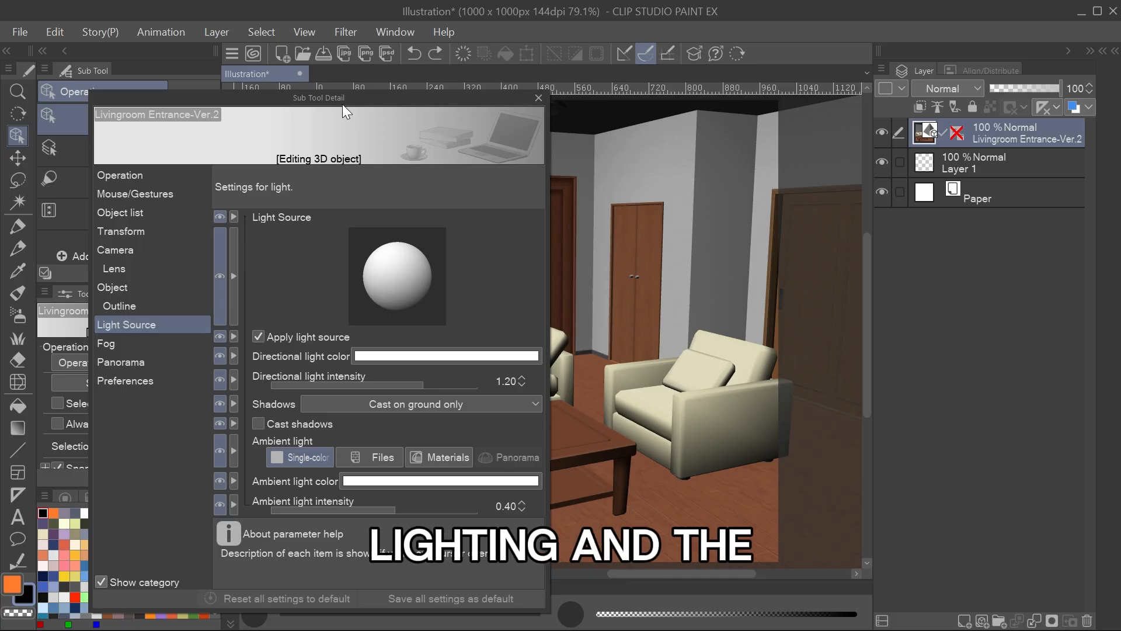
drag(349, 102, 907, 75)
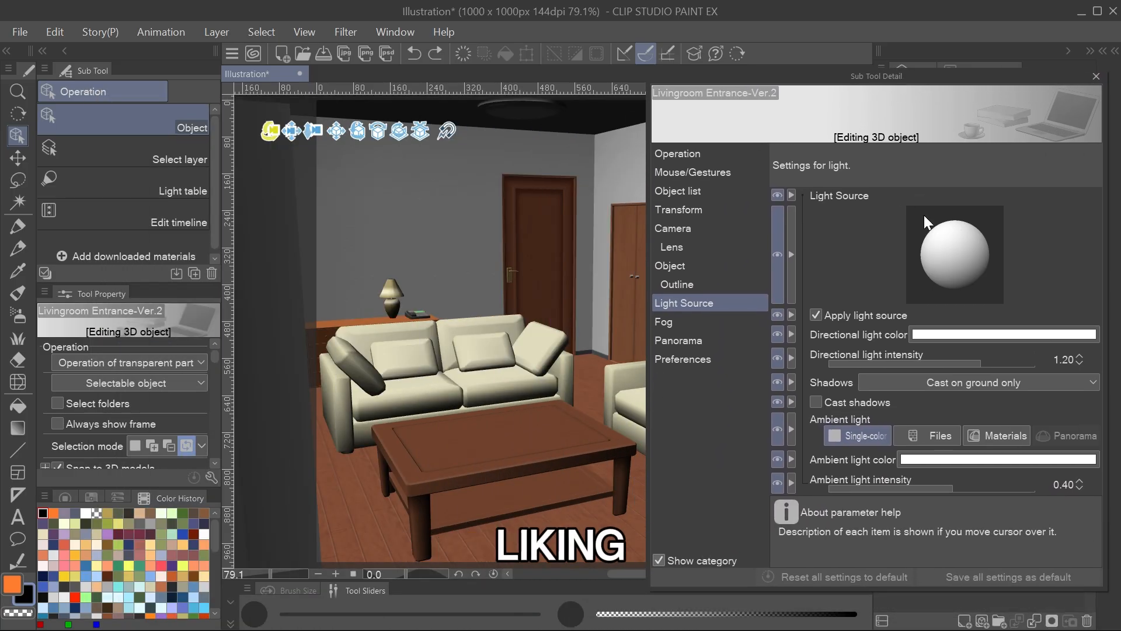
drag(955, 240, 965, 254)
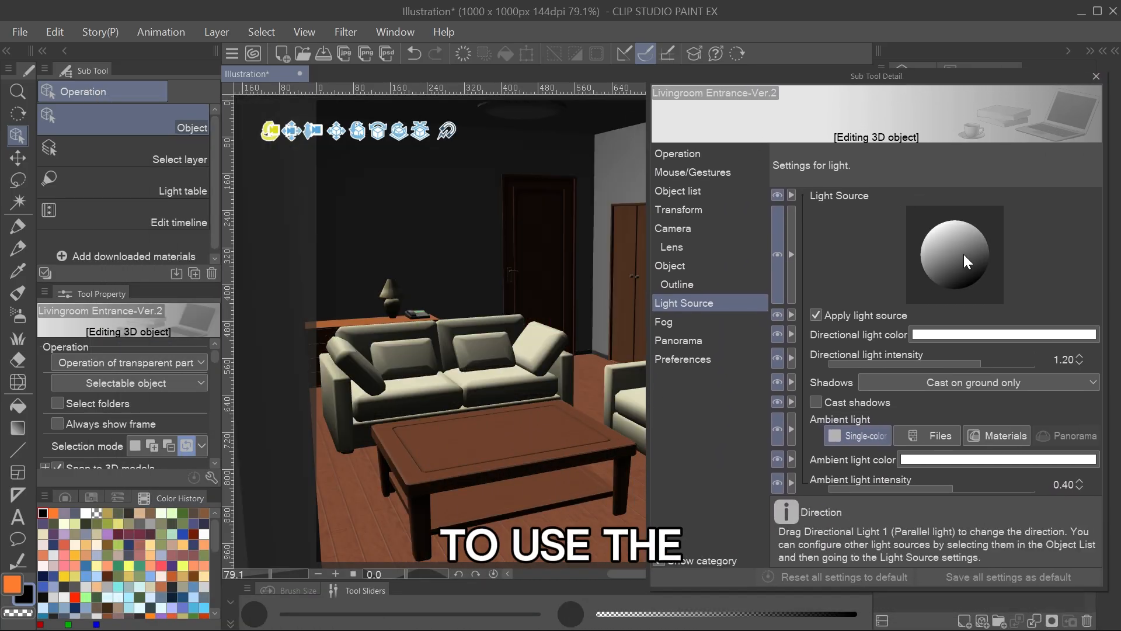
drag(932, 220, 968, 264)
mouse_move(933, 227)
mouse_down()
mouse_move(949, 243)
mouse_move(920, 226)
mouse_move(946, 241)
mouse_move(927, 237)
mouse_move(935, 275)
mouse_move(951, 228)
mouse_move(924, 292)
mouse_move(948, 234)
mouse_up()
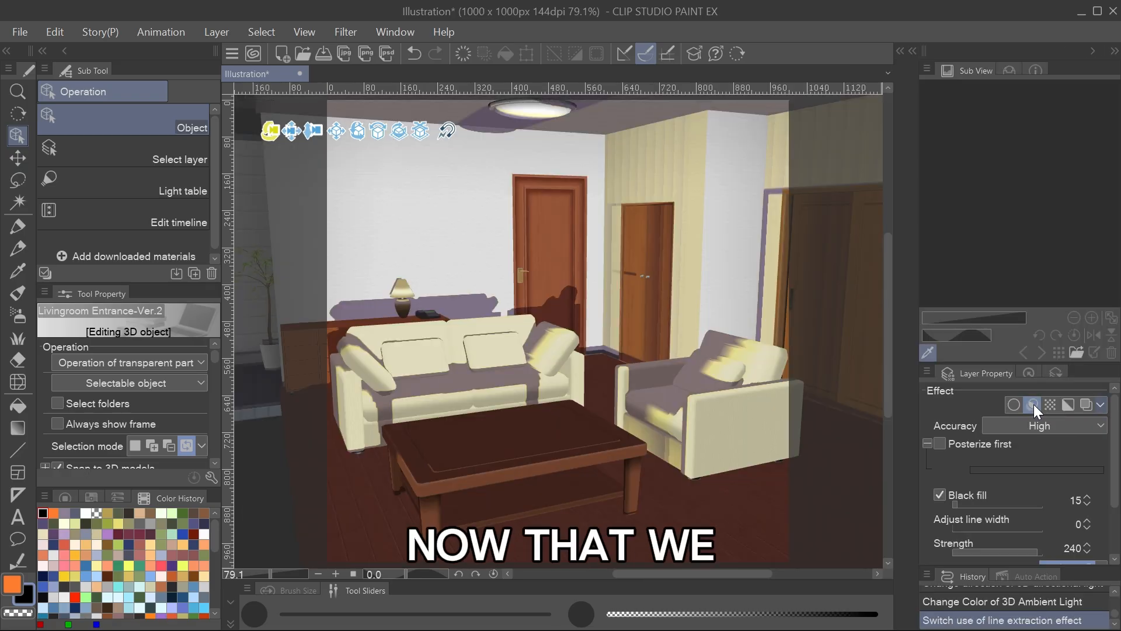
Start Convert to lines and tones for the living room 3D layer and turn on its preview.
click(1091, 428)
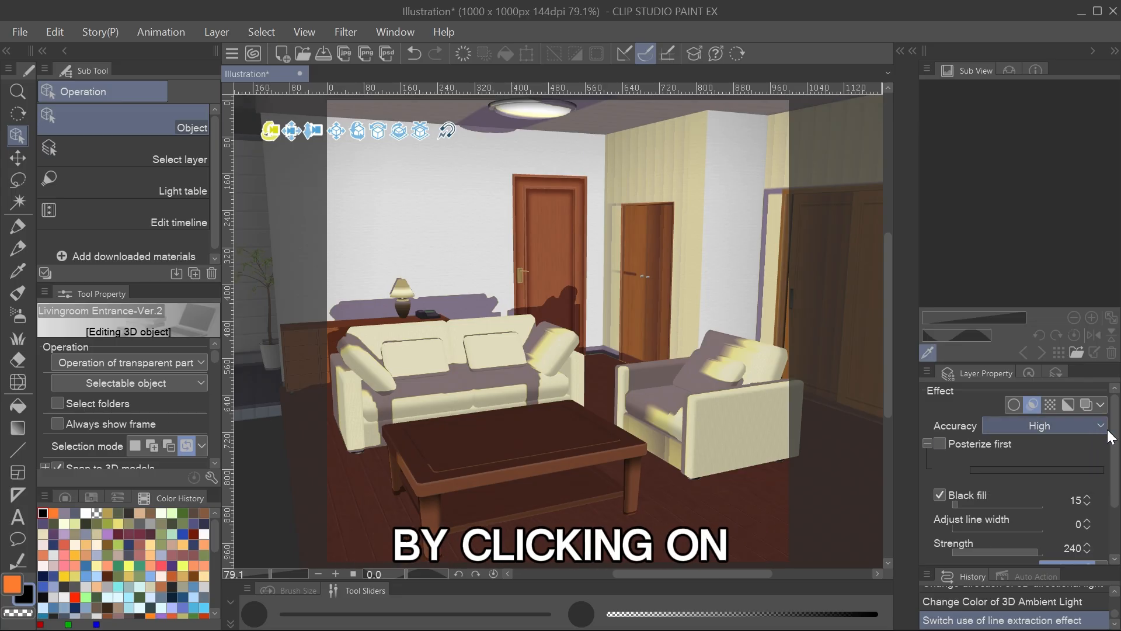
scroll(1116, 472, down, 2)
scroll(1116, 472, down, 1)
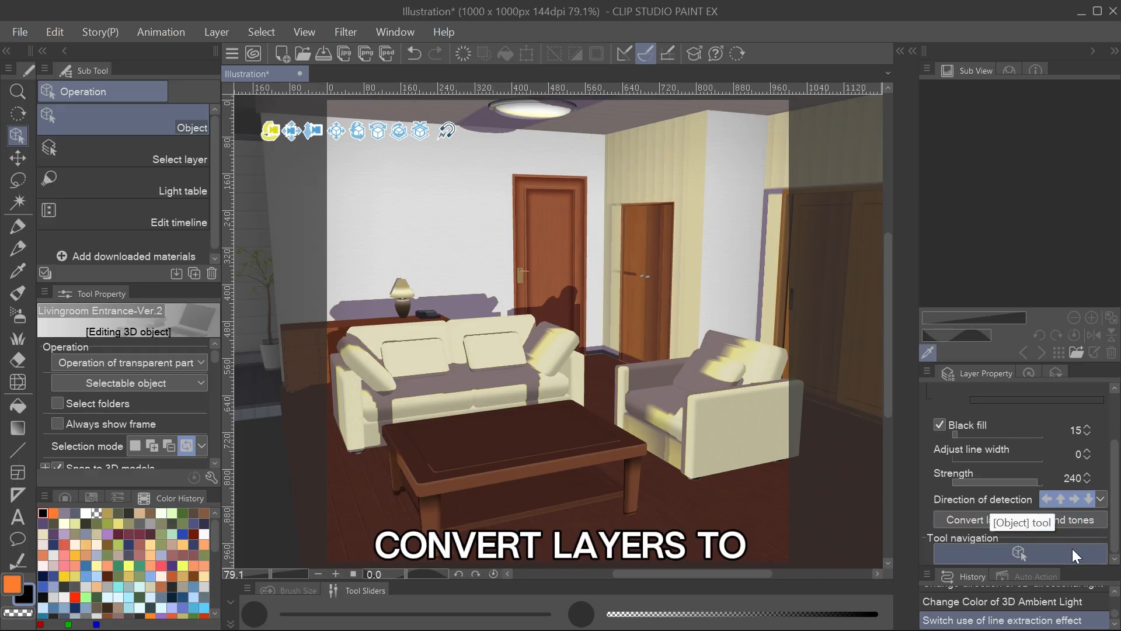
click(1083, 521)
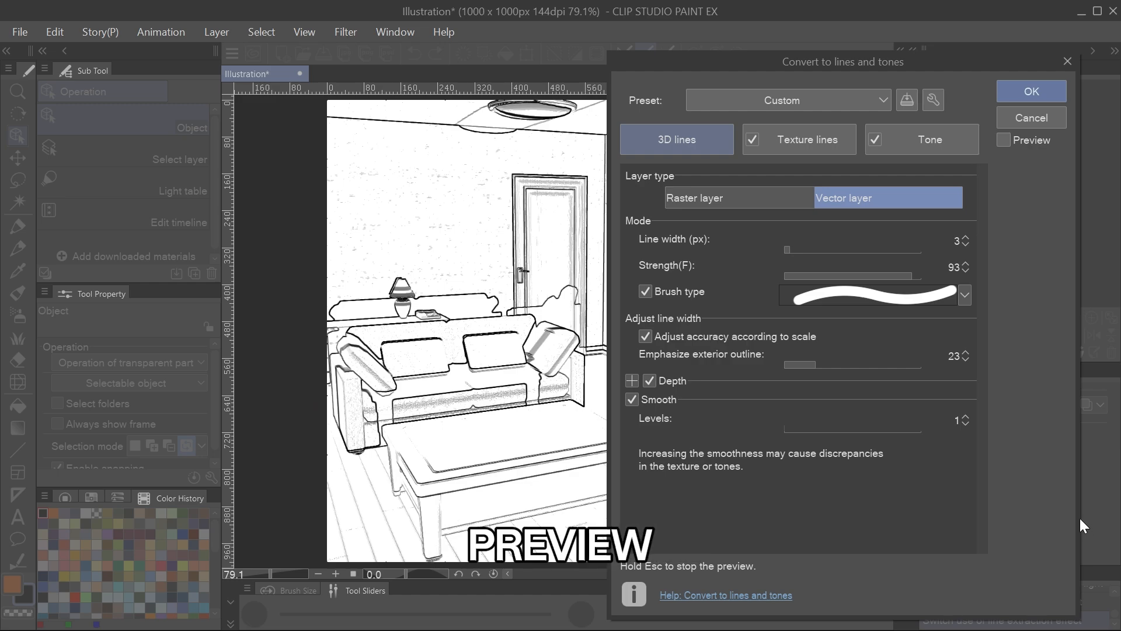
click(1005, 141)
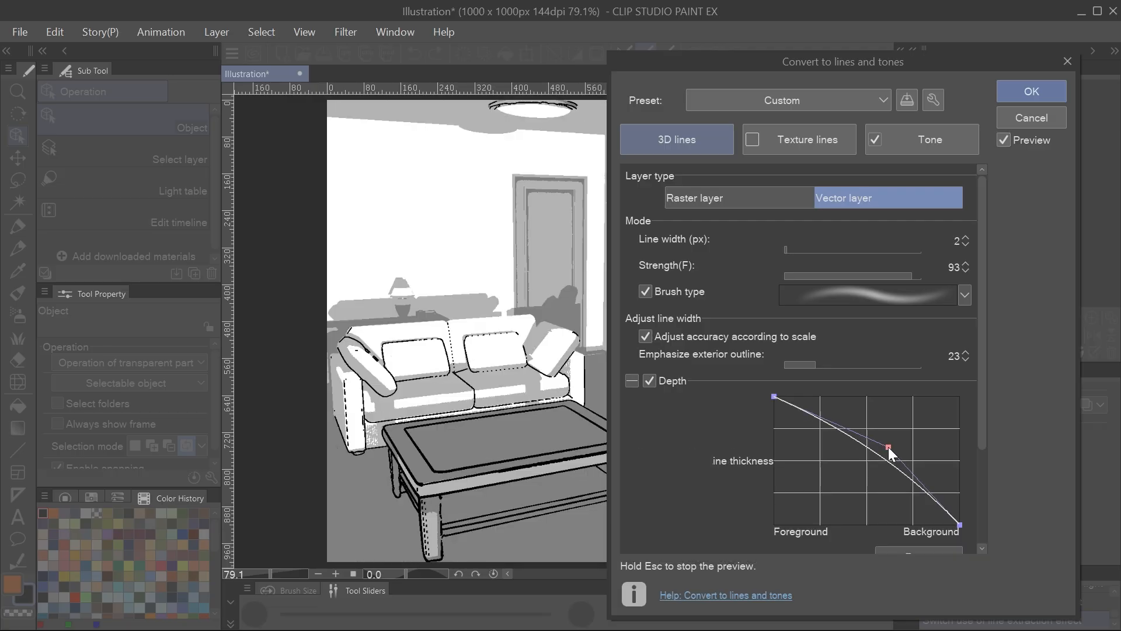
Reshape the depth curve so lines thin out more quickly toward the background, and set the 3D line width to 3 px.
drag(889, 447, 836, 472)
click(965, 237)
click(966, 237)
click(966, 238)
click(966, 239)
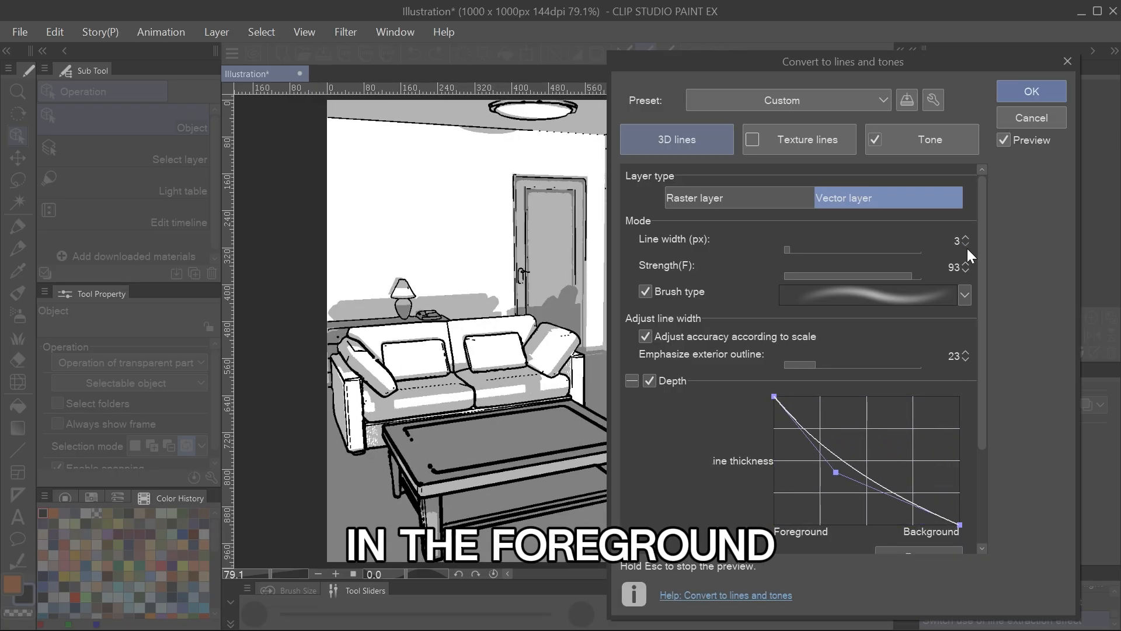
scroll(876, 351, down, 3)
scroll(810, 496, up, 3)
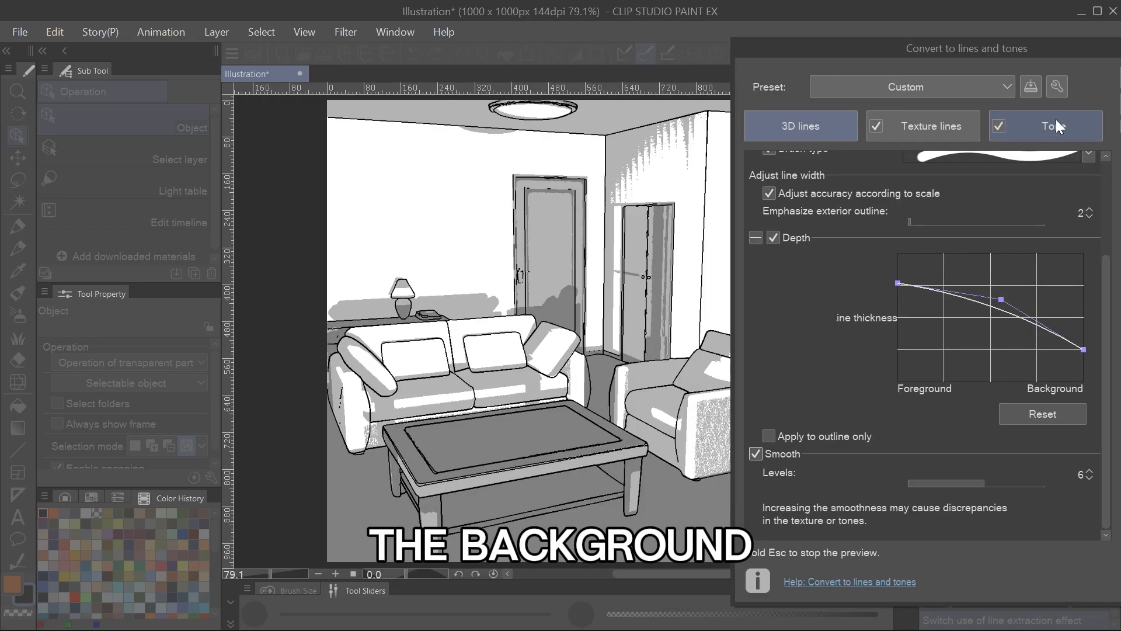
Set the tone posterization levels to 50 and 30 and apply the conversion to lines and tones.
click(1056, 122)
drag(971, 206, 1014, 215)
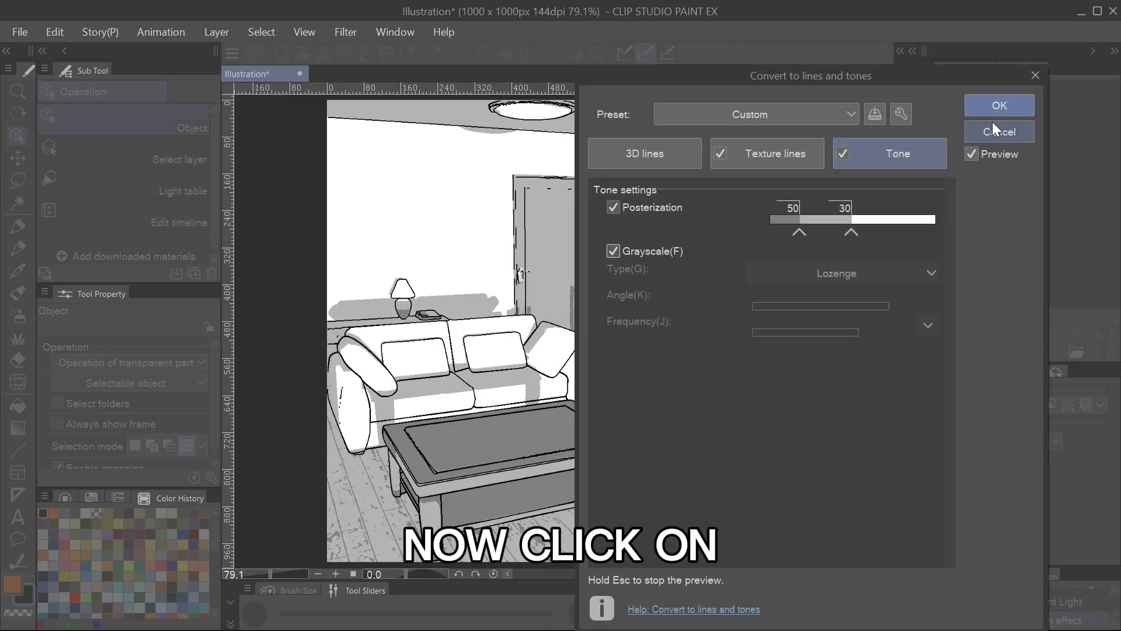
click(997, 108)
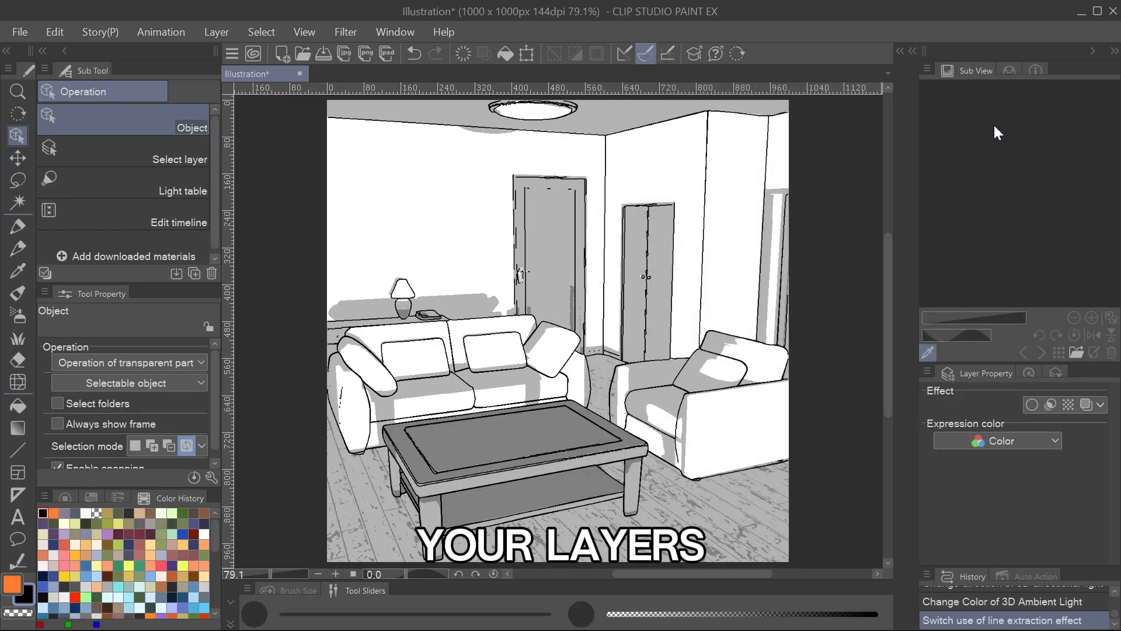
Show the layer list, check the Fill 1 layer and switch the 3D shape outline 1 layer off and on.
click(1116, 52)
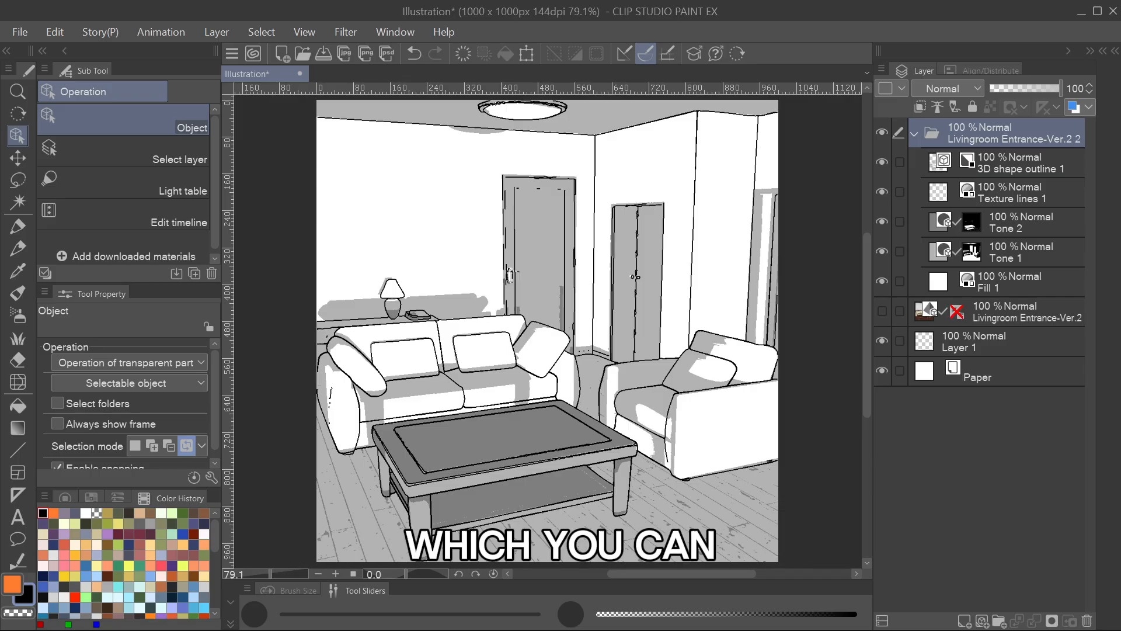
click(1007, 279)
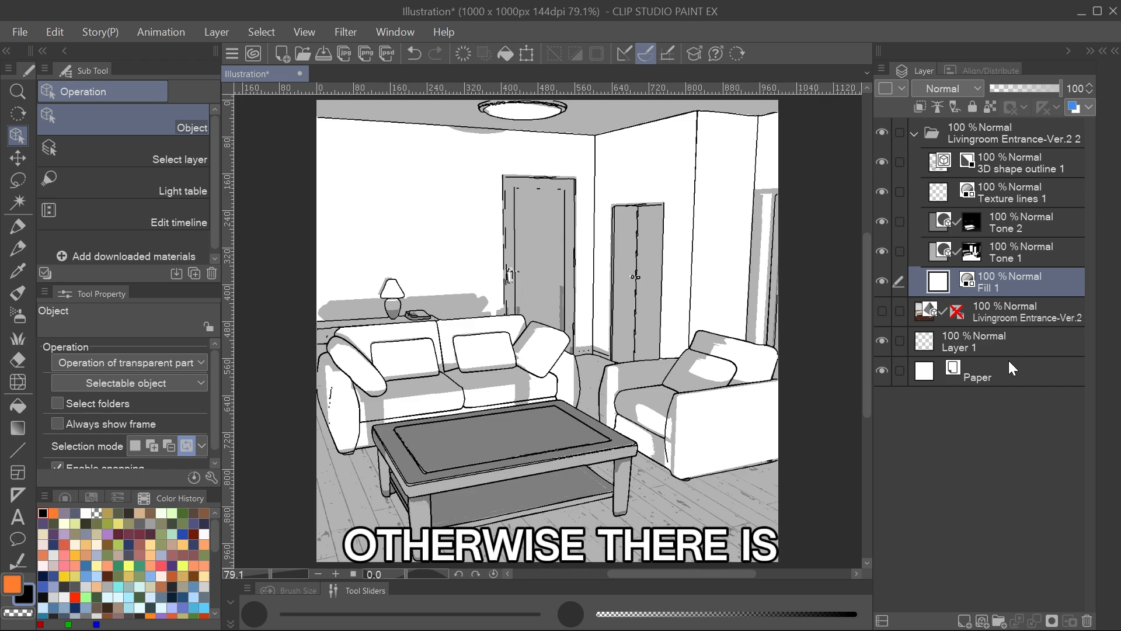
click(1004, 169)
click(882, 163)
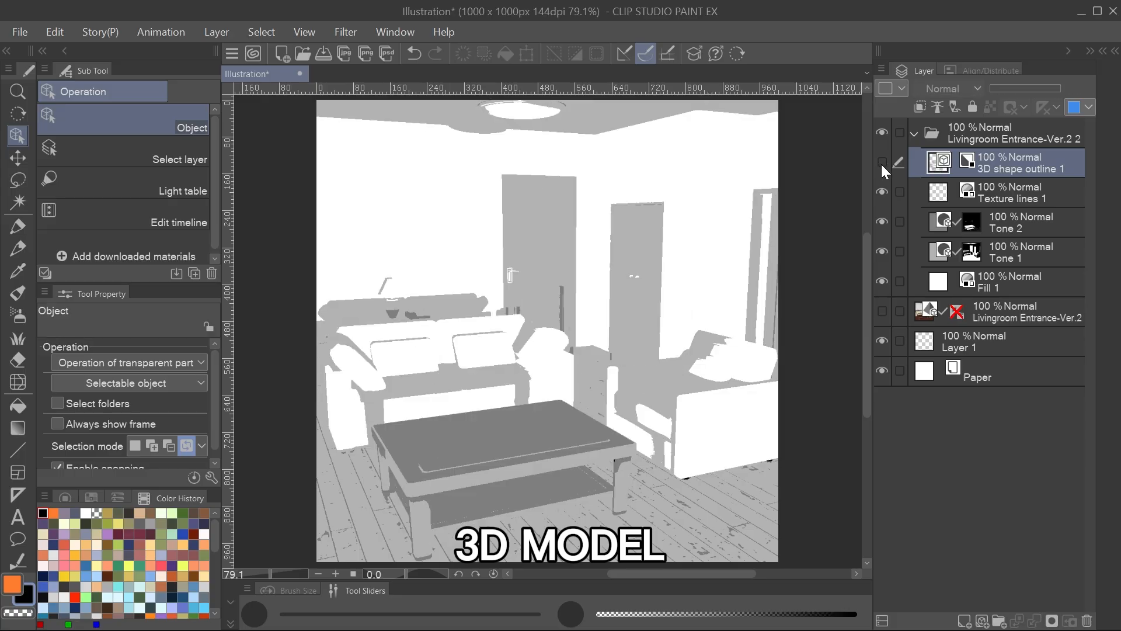
click(881, 163)
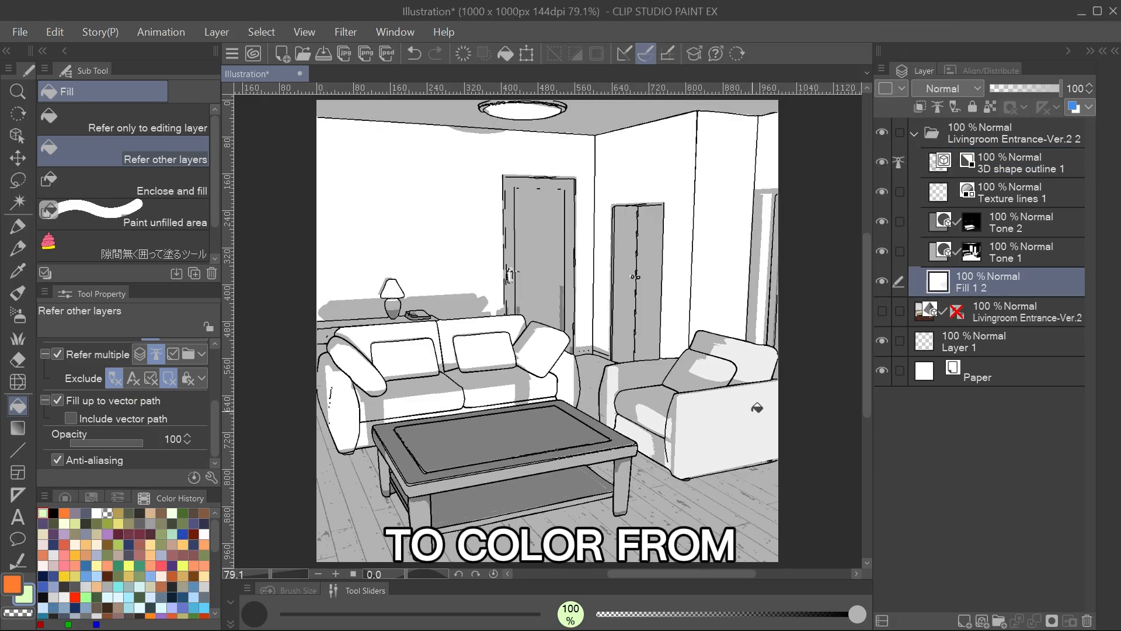
Fill the armchair with light green on the fill layer and set the Tone 1 and Tone 2 layers to Multiply.
click(757, 408)
click(882, 252)
click(882, 252)
click(1002, 252)
click(948, 89)
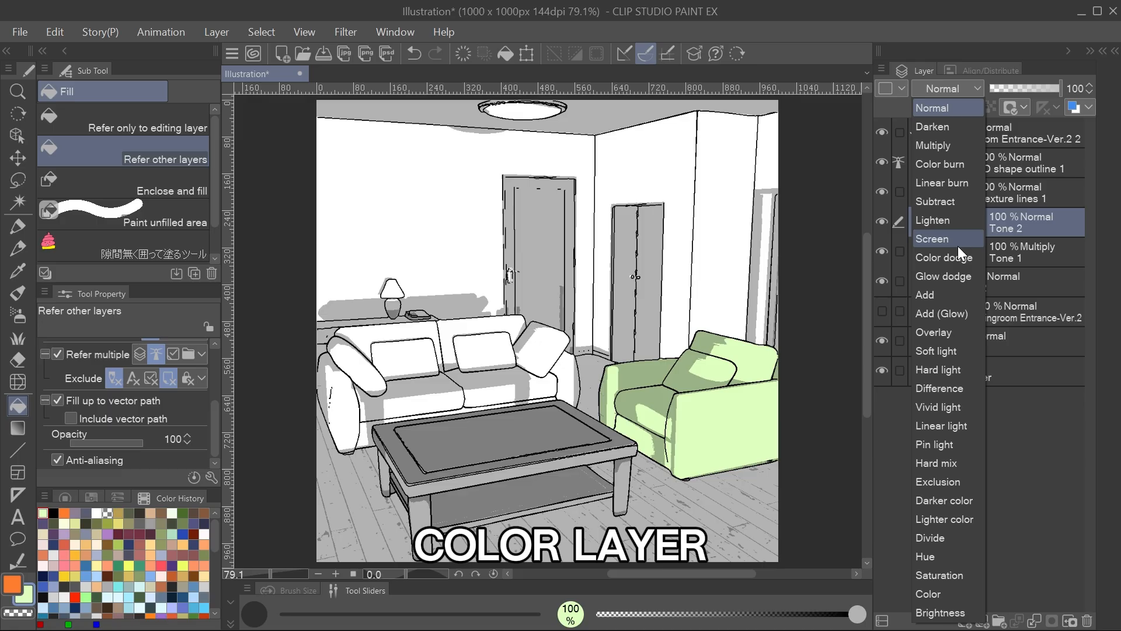
click(933, 146)
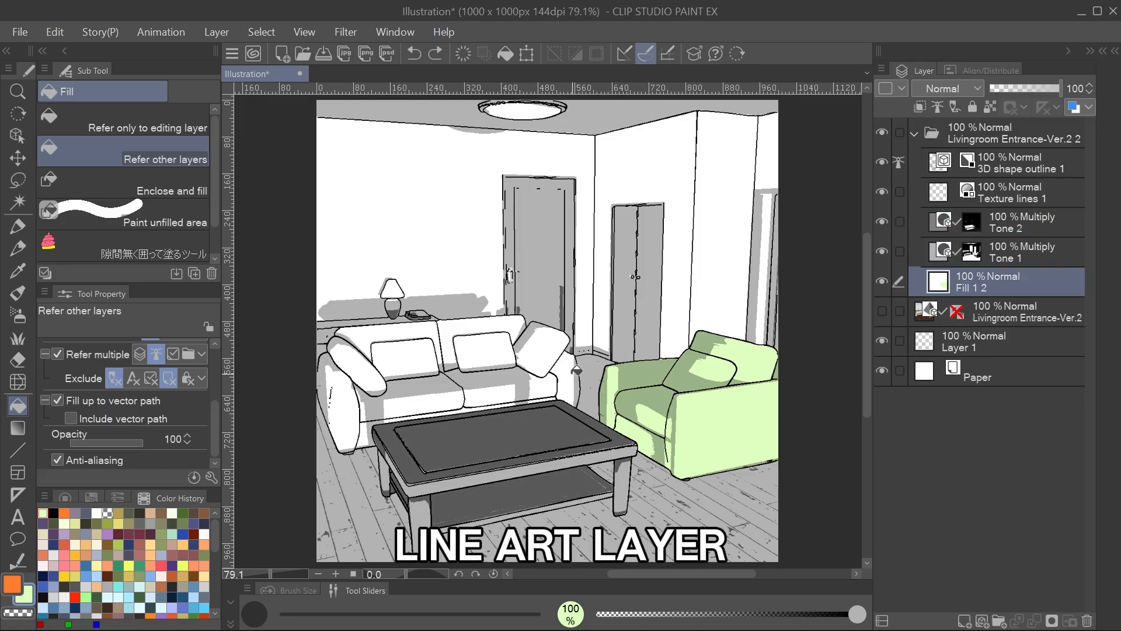
Fill the sofa with the same light green and the coffee table with brown.
mouse_move(575, 370)
mouse_down()
mouse_move(548, 377)
mouse_move(429, 340)
mouse_move(336, 378)
mouse_up()
mouse_move(564, 463)
mouse_down()
mouse_move(427, 463)
mouse_move(410, 500)
mouse_move(461, 471)
mouse_move(622, 466)
mouse_up()
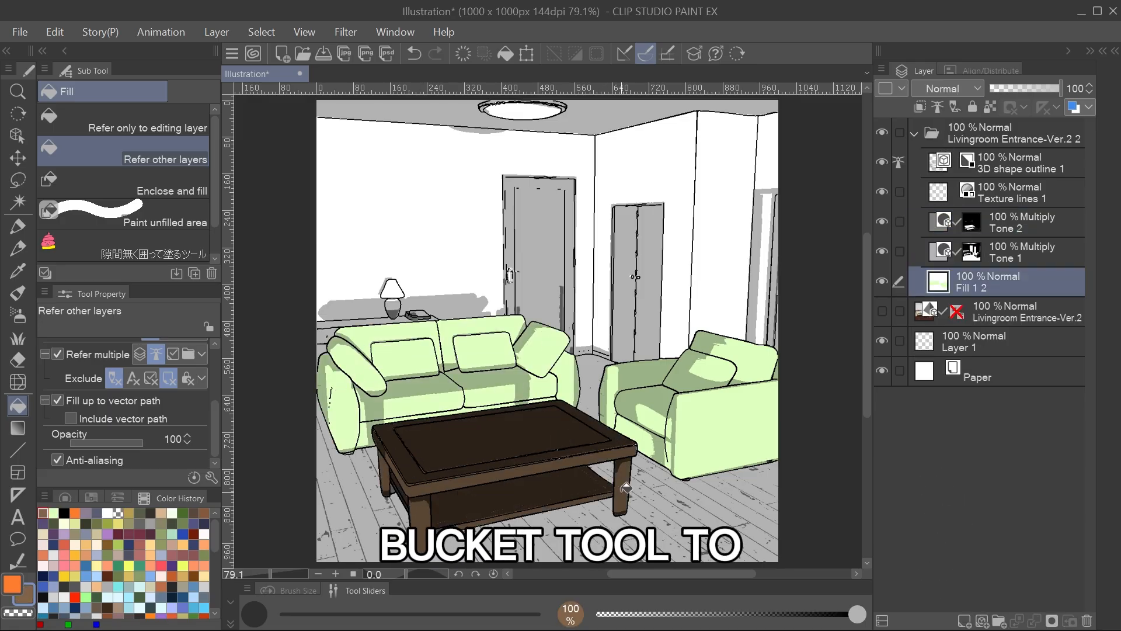
Fill the closet doors and the doorway at the far right near-black, the floor grey-brown and the sideboard brown.
click(186, 562)
click(543, 263)
key(ctrl+z)
click(648, 237)
click(777, 308)
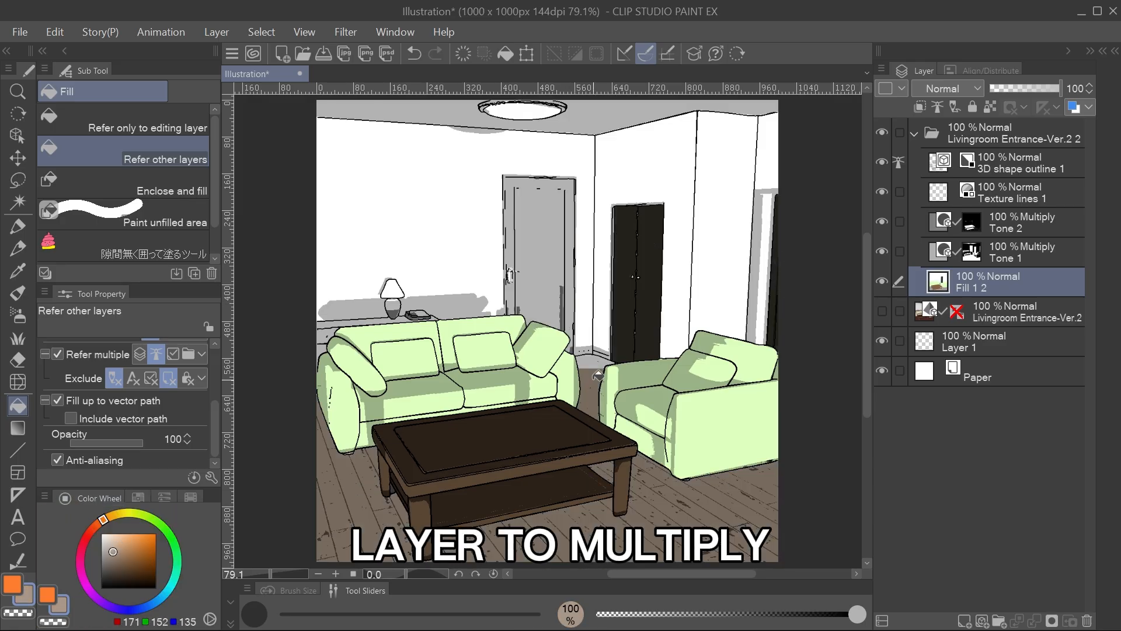
click(342, 309)
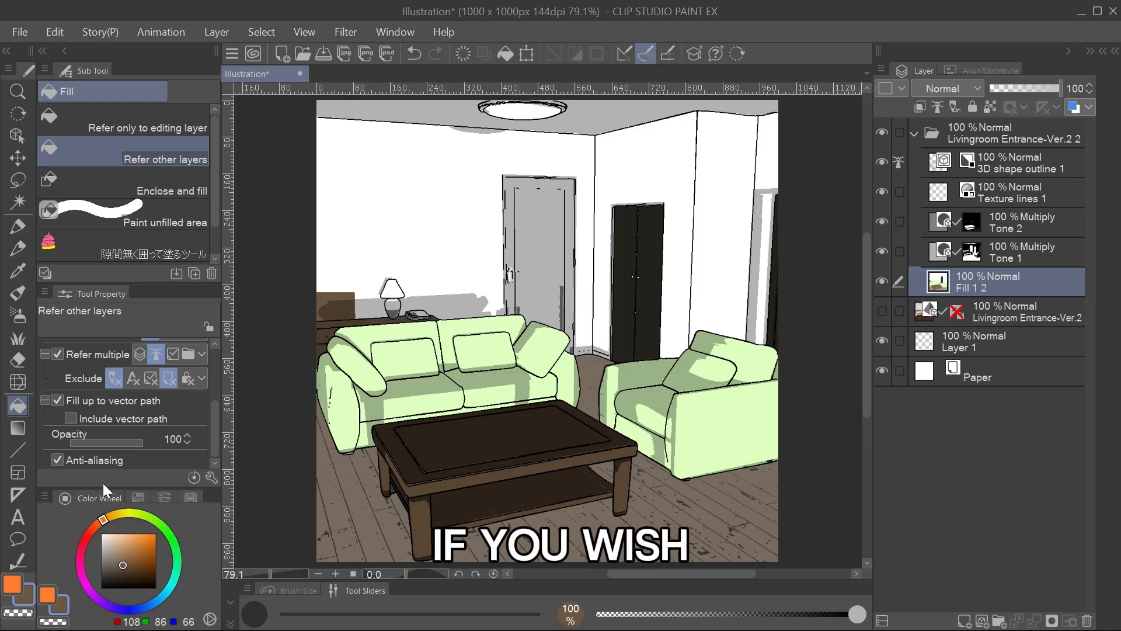
Pick a light peach colour and fill all the wall sections with it, including the patch above the sideboard.
click(113, 534)
click(429, 234)
click(339, 304)
click(637, 184)
click(724, 234)
click(762, 279)
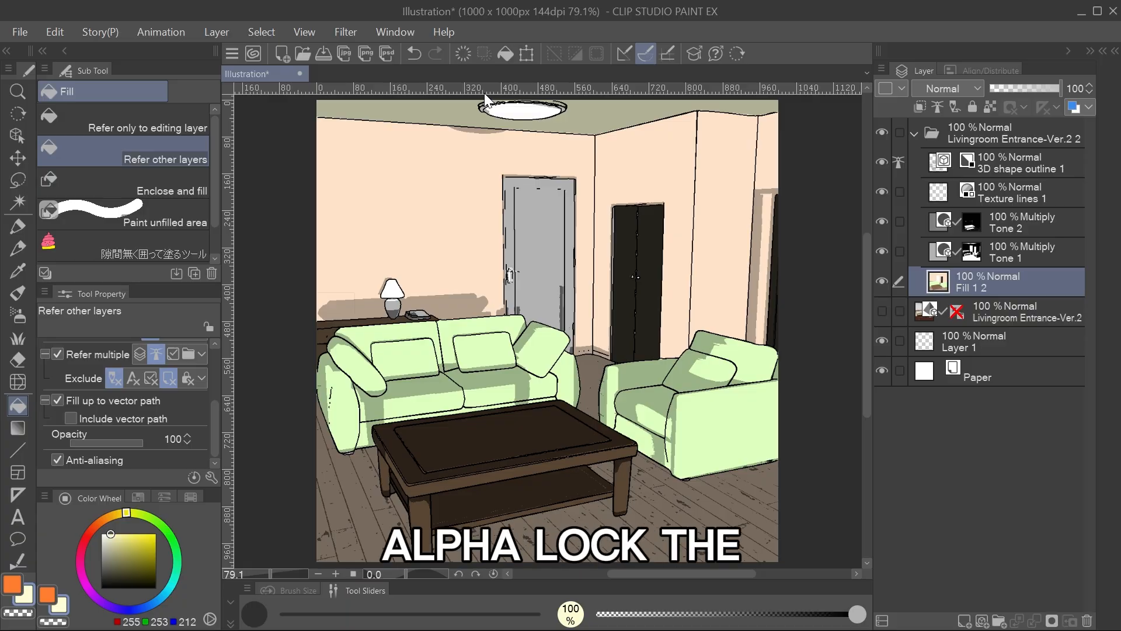
Fill the closet doors, the main door and its handle with colour.
alt+click(655, 250)
click(540, 245)
click(510, 275)
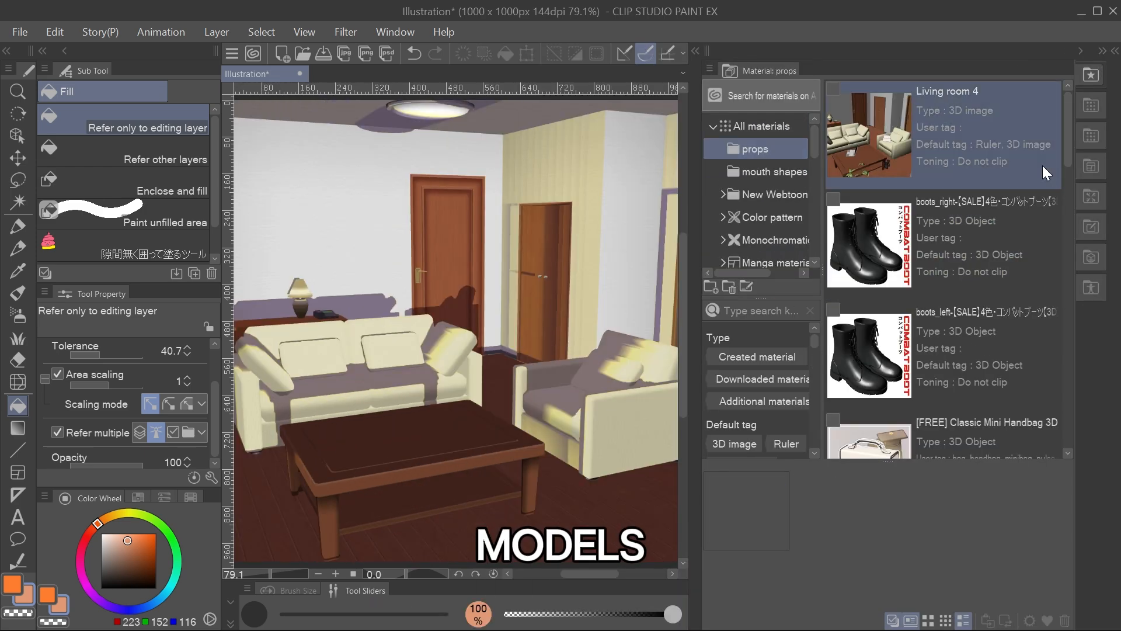
Add the boots_right and boots_left 3D materials to the room and arrange them as a pair on the floor by the armchair.
drag(892, 264, 575, 496)
drag(868, 356, 551, 537)
click(560, 527)
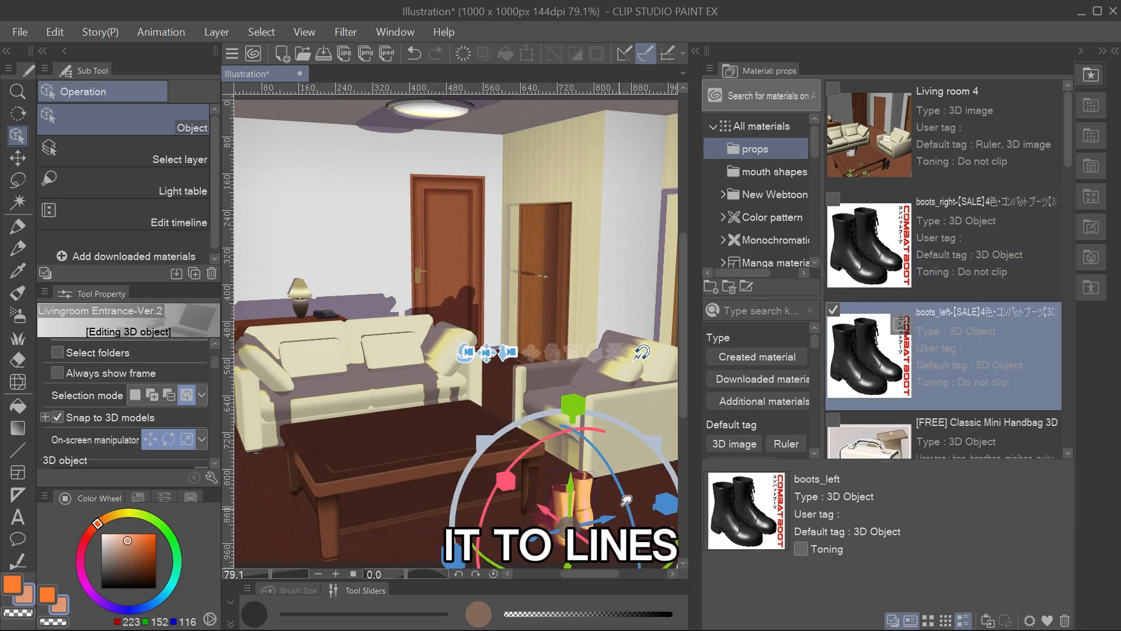
drag(647, 441, 617, 466)
drag(595, 546, 570, 528)
drag(585, 502, 606, 501)
Add the Classic Mini Handbag 3D material, then move and rotate it so it sits on the sofa's seat.
scroll(984, 226, down, 3)
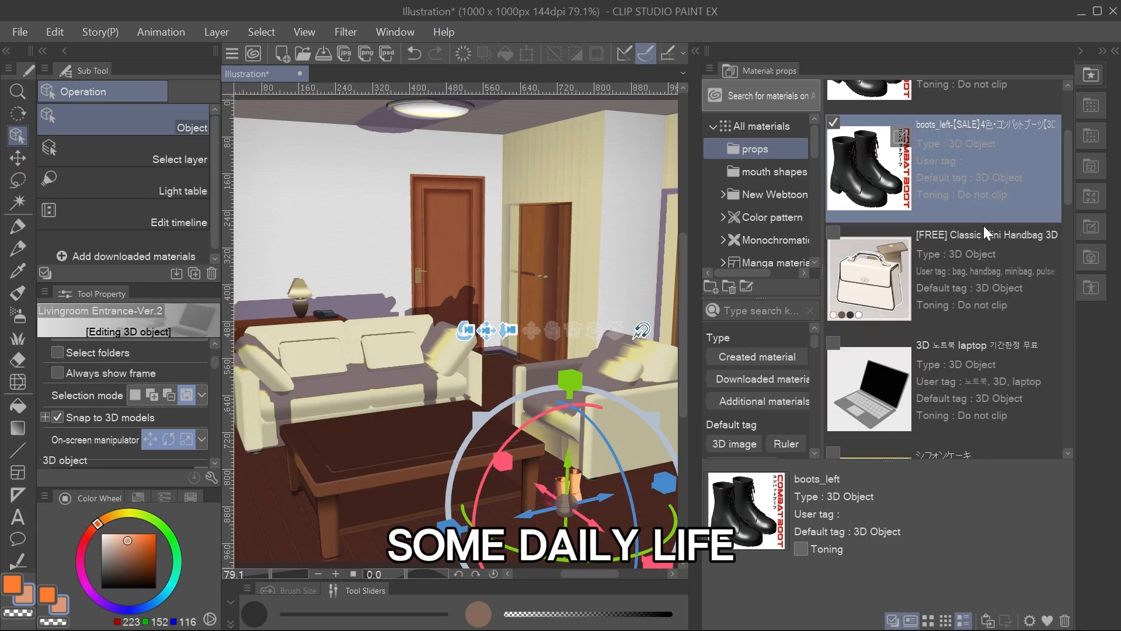
drag(865, 286, 339, 390)
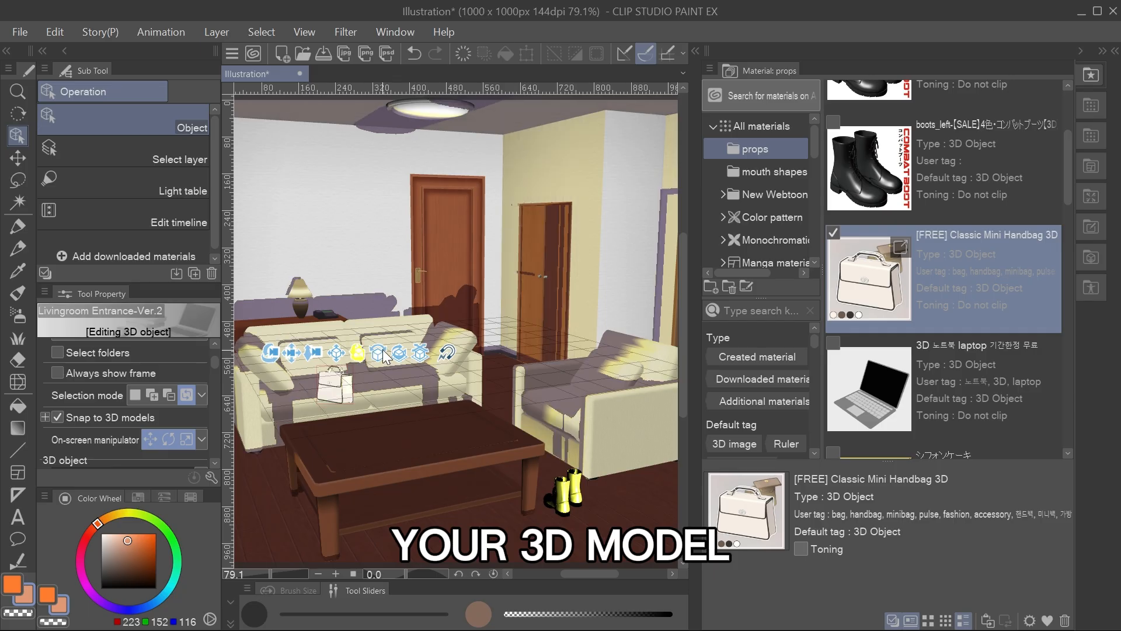
key(ctrl+z)
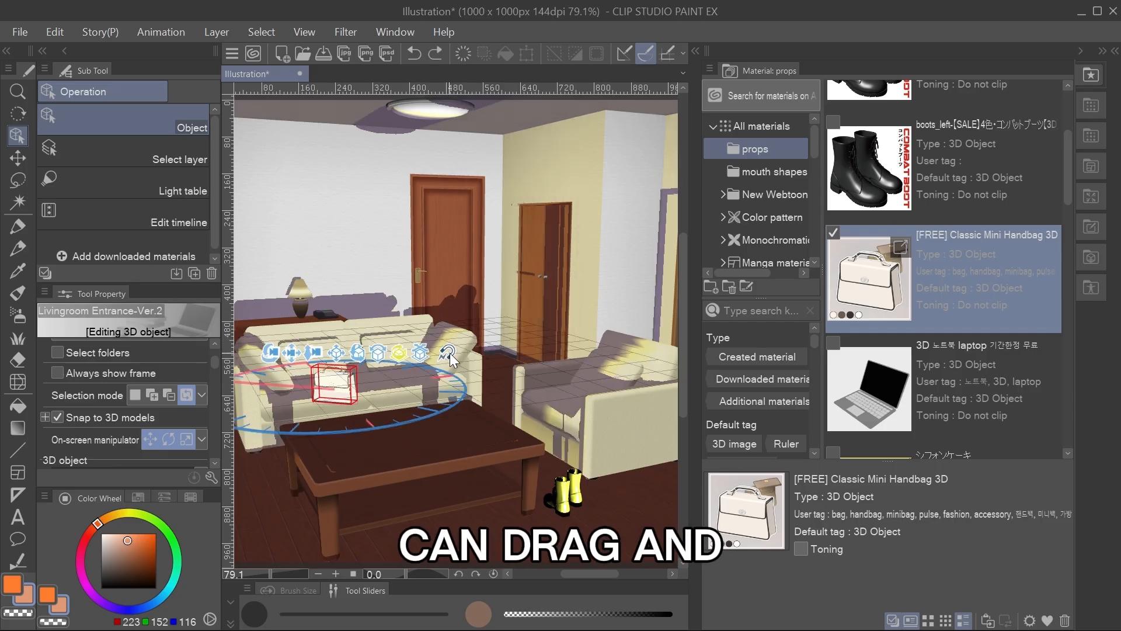
click(532, 341)
click(343, 386)
drag(377, 388, 356, 379)
drag(339, 376, 350, 372)
drag(317, 331, 317, 327)
click(514, 312)
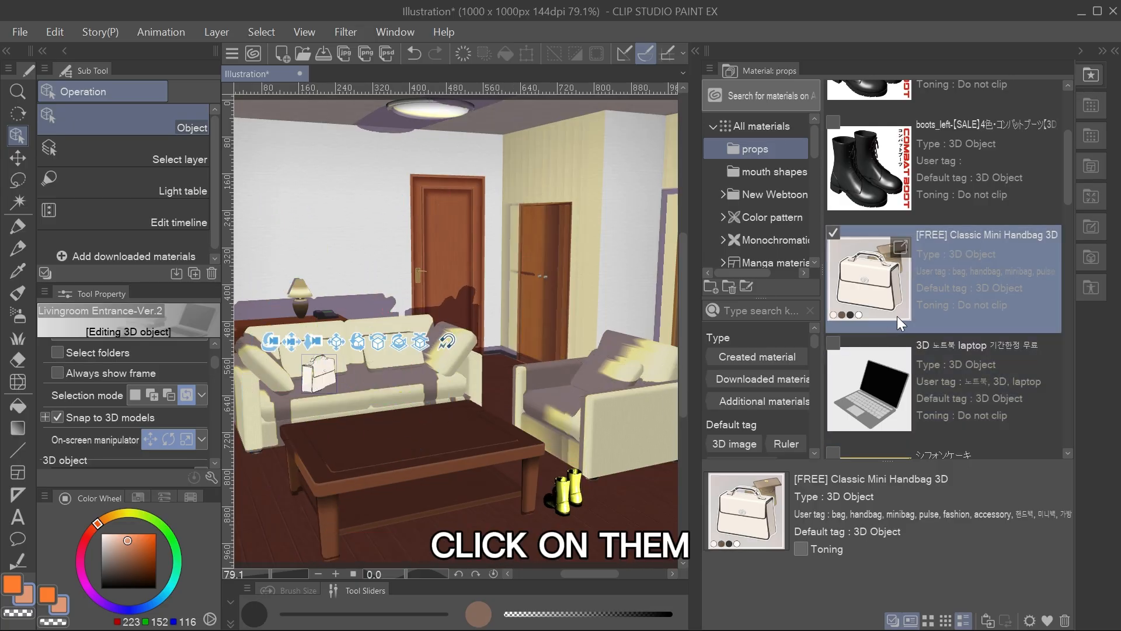
Add the 3D laptop material to the room, then scale it down and position it on the coffee table.
drag(870, 374, 372, 457)
click(528, 498)
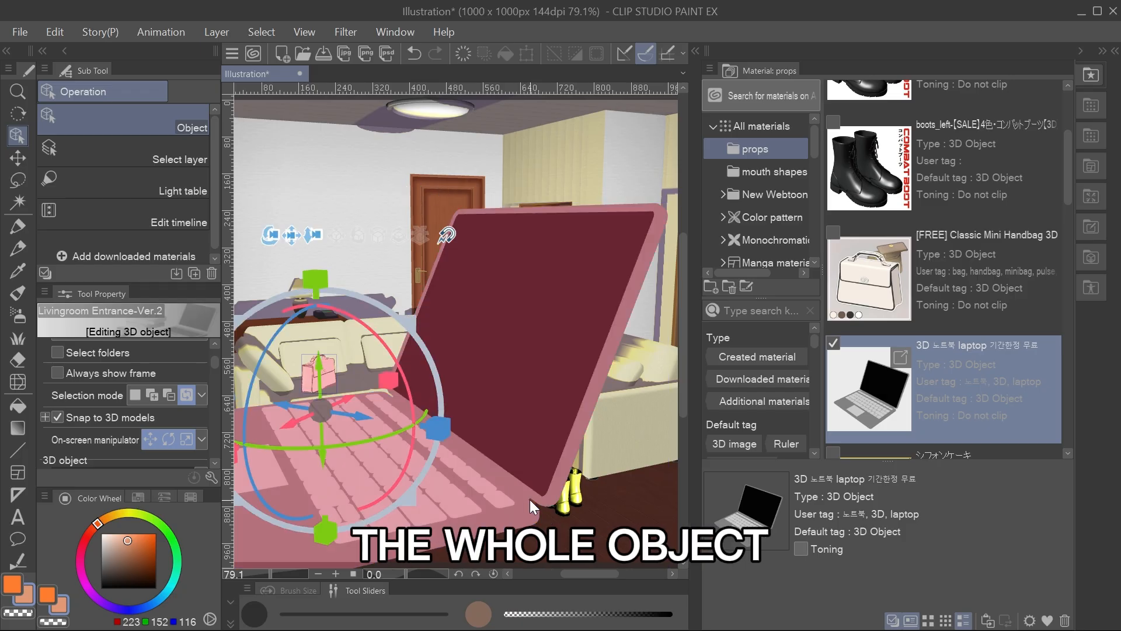
click(545, 485)
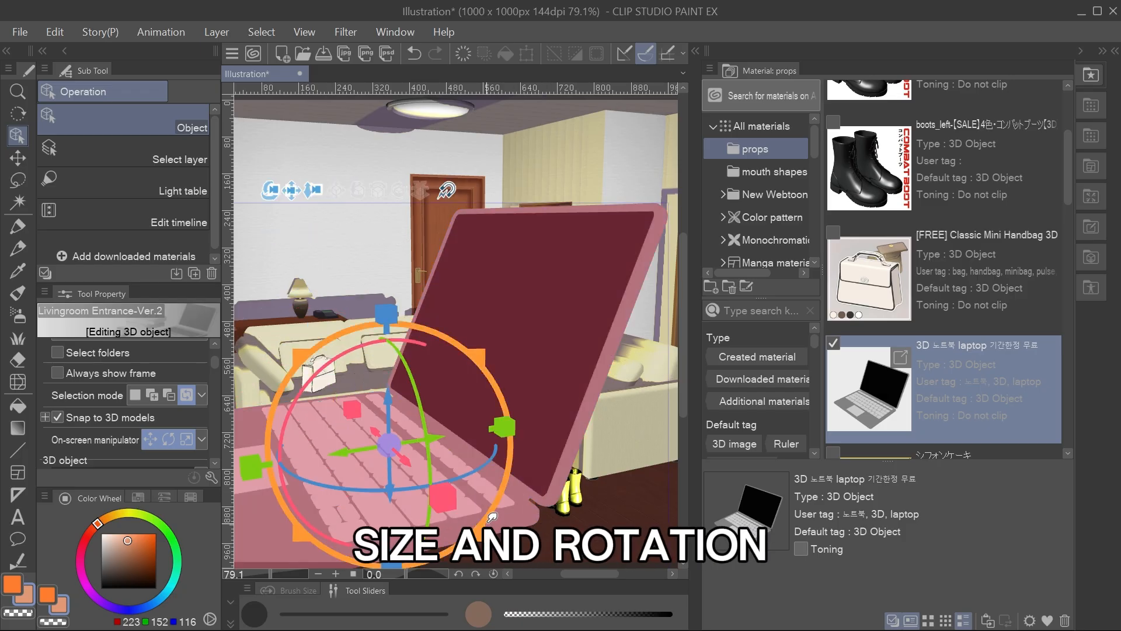
drag(475, 501, 414, 424)
click(393, 443)
drag(354, 437, 358, 434)
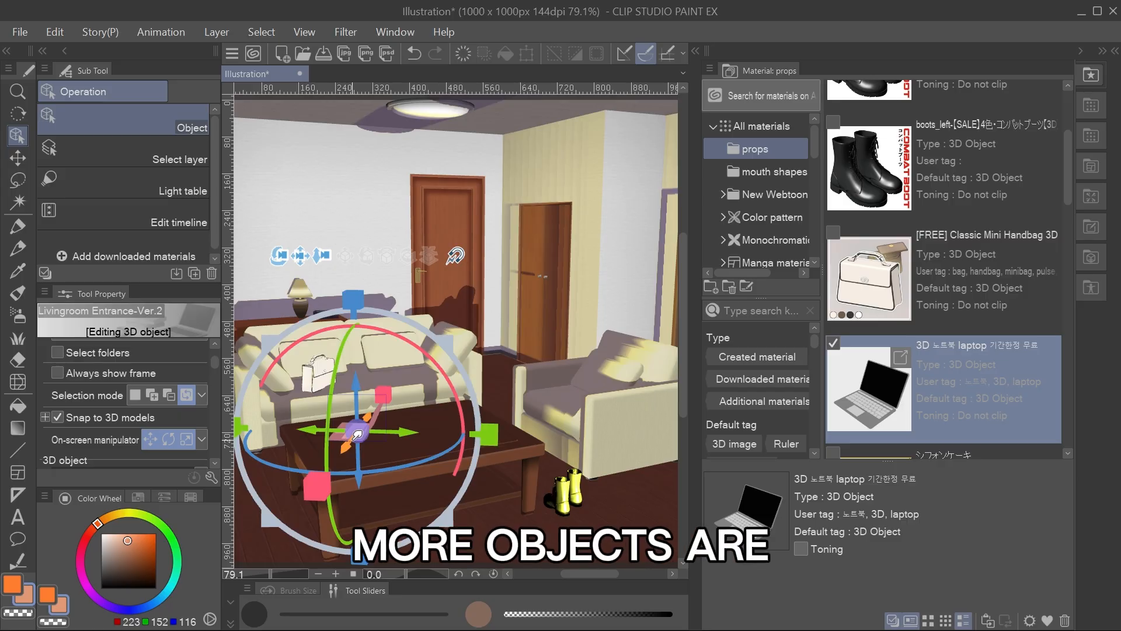
Add the シフォンケーキ (chiffon cake) 3D material to the scene and place it on the coffee table.
drag(1067, 191, 1074, 244)
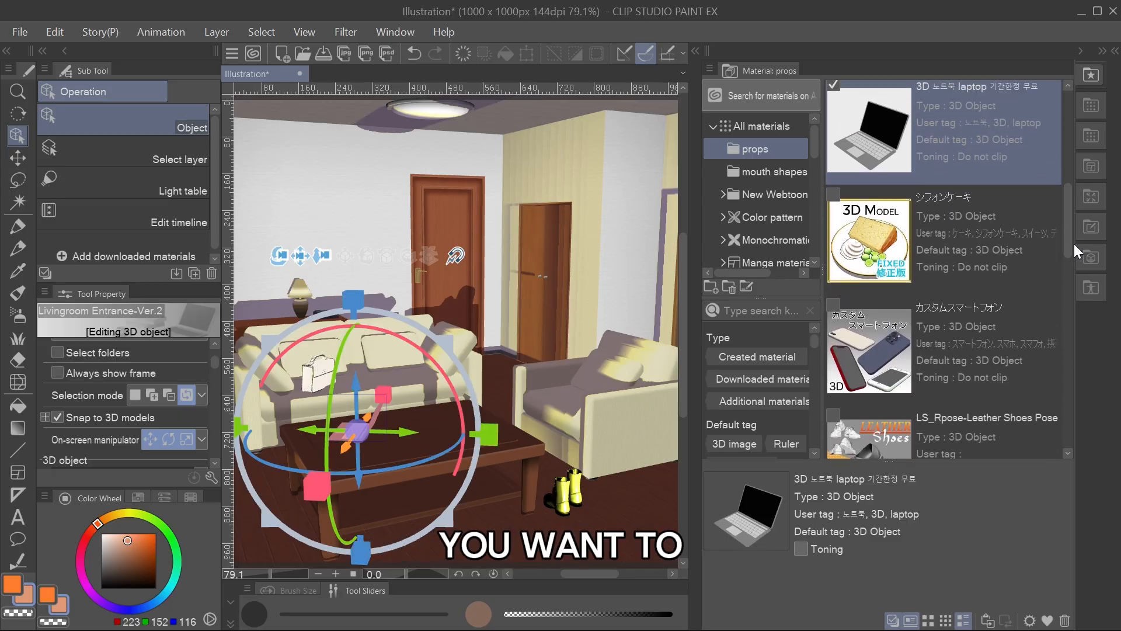
drag(870, 240, 461, 435)
click(441, 453)
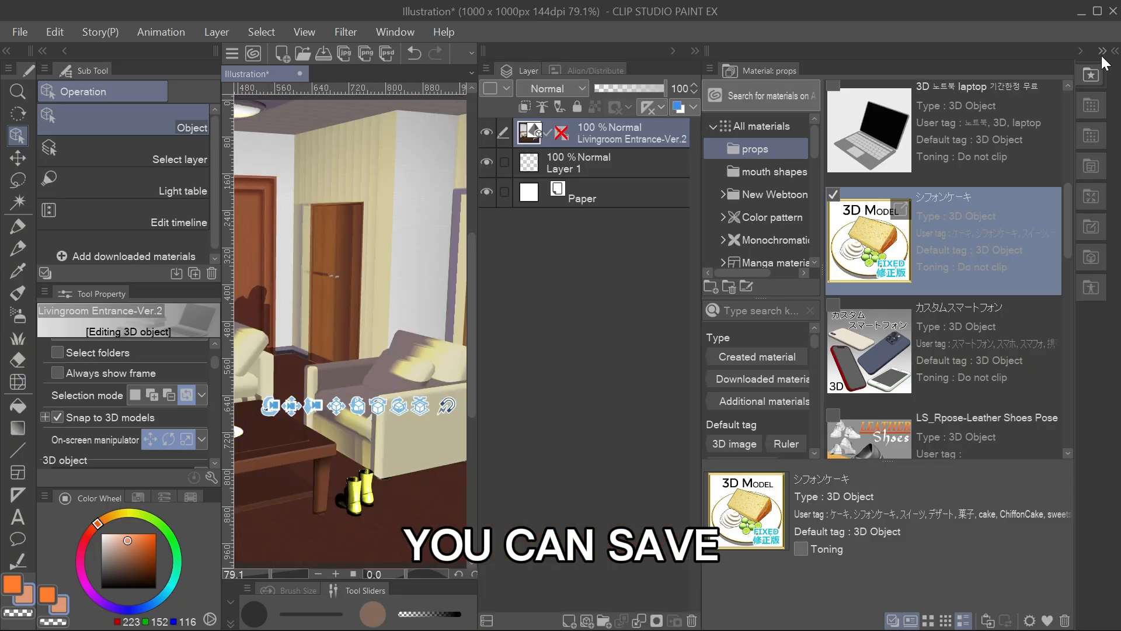
Save the furnished room's 3D layer as a material in the props folder and name it "Living room 4".
drag(1068, 194, 1007, 71)
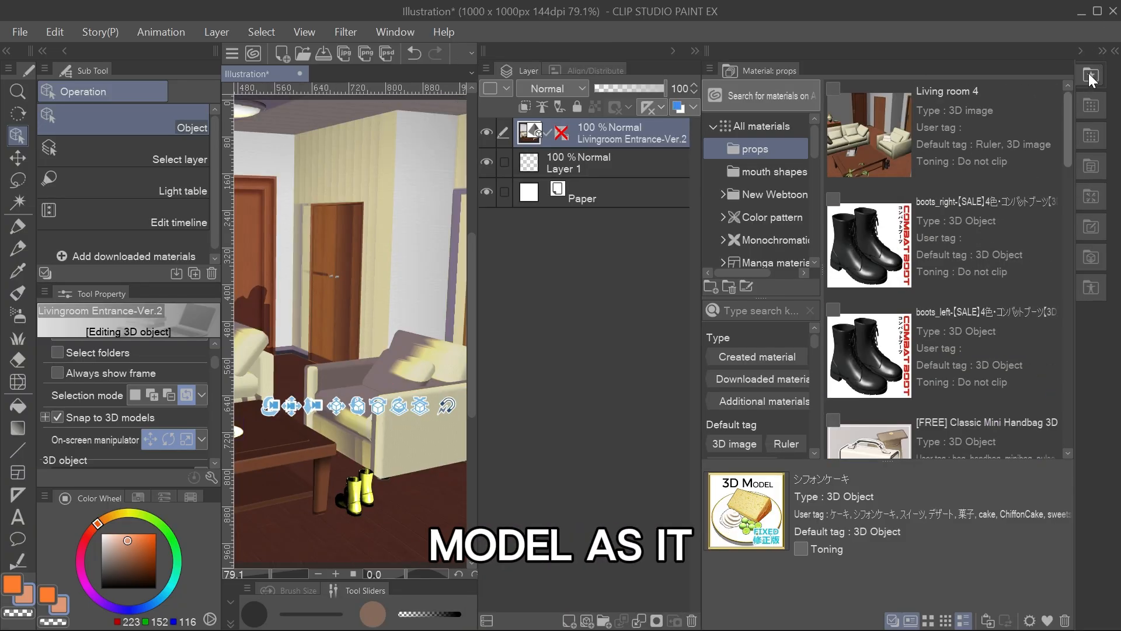
drag(636, 126, 956, 110)
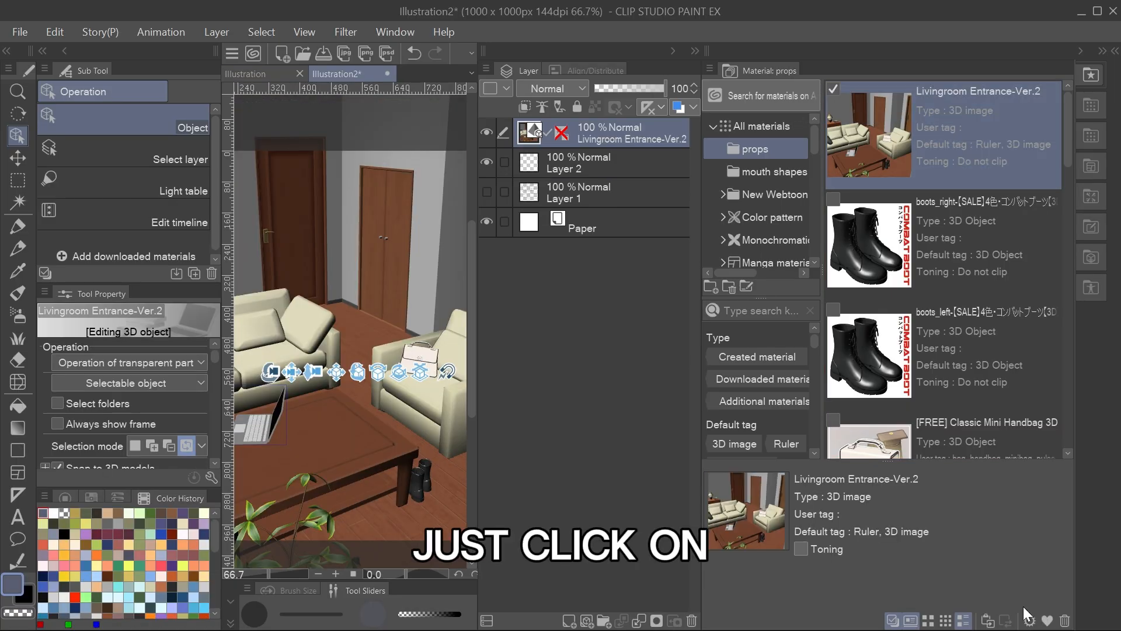
click(1029, 620)
text(Living room )
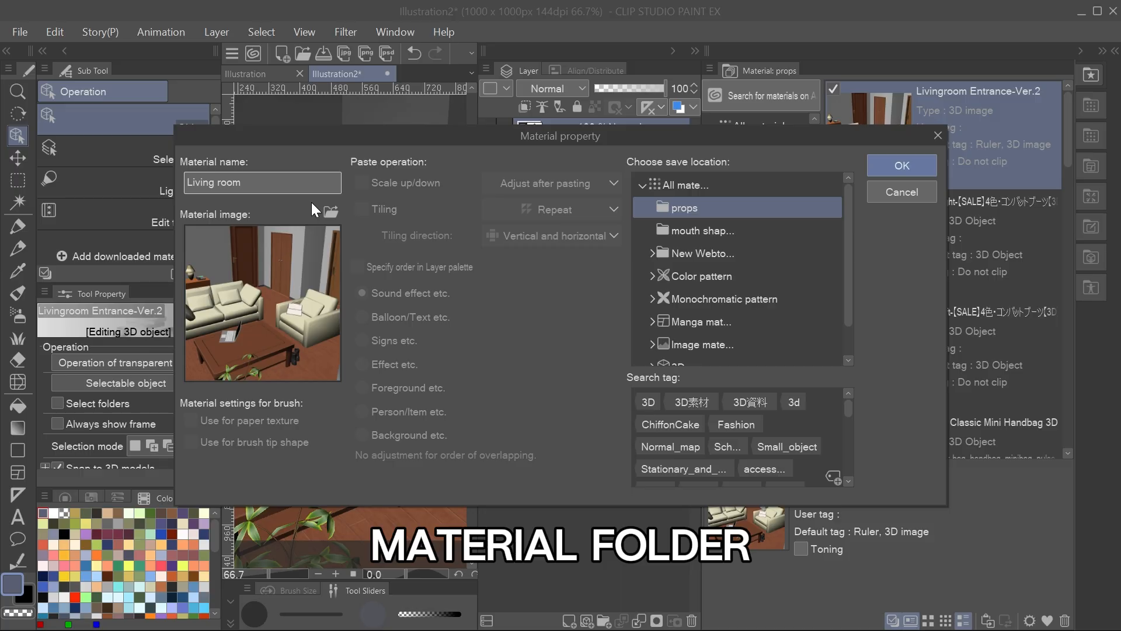
text(4)
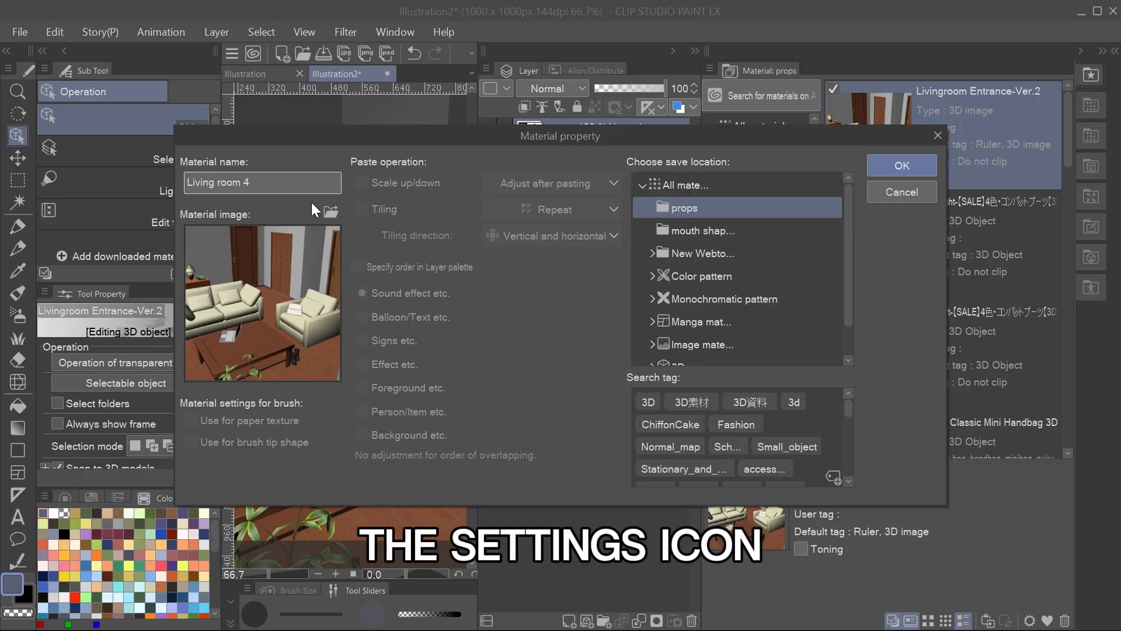
click(903, 167)
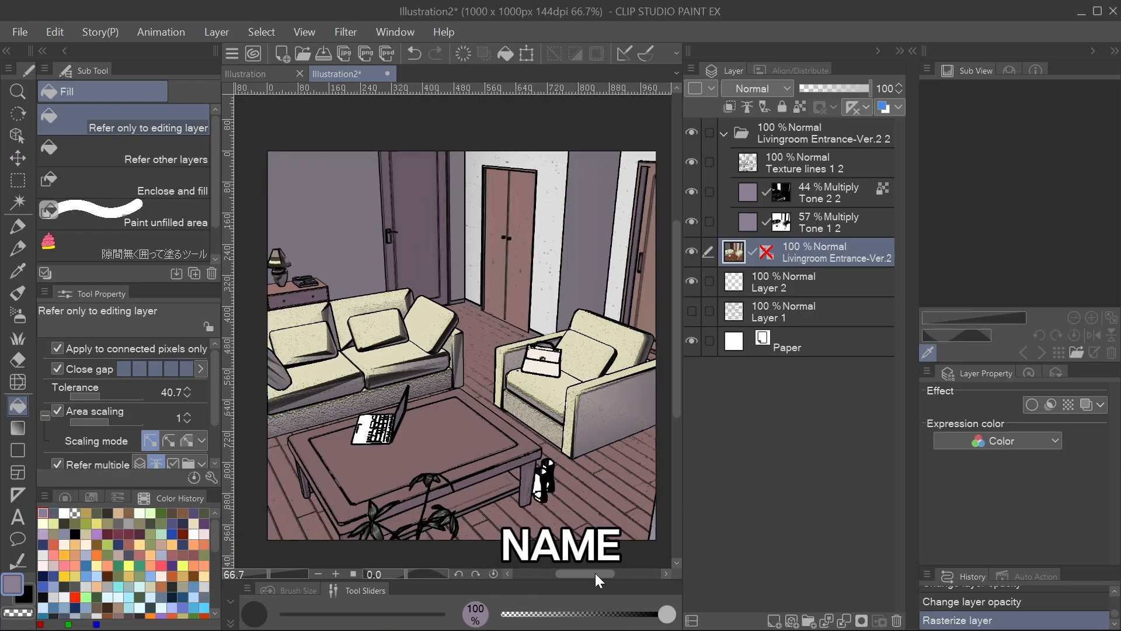
Move the Livingroom Entrance-Ver.2 layer into the folder beneath the tones, and set Tone 1 2 to 100% and Tone 2 2 to 99% opacity.
drag(825, 237, 824, 242)
click(829, 224)
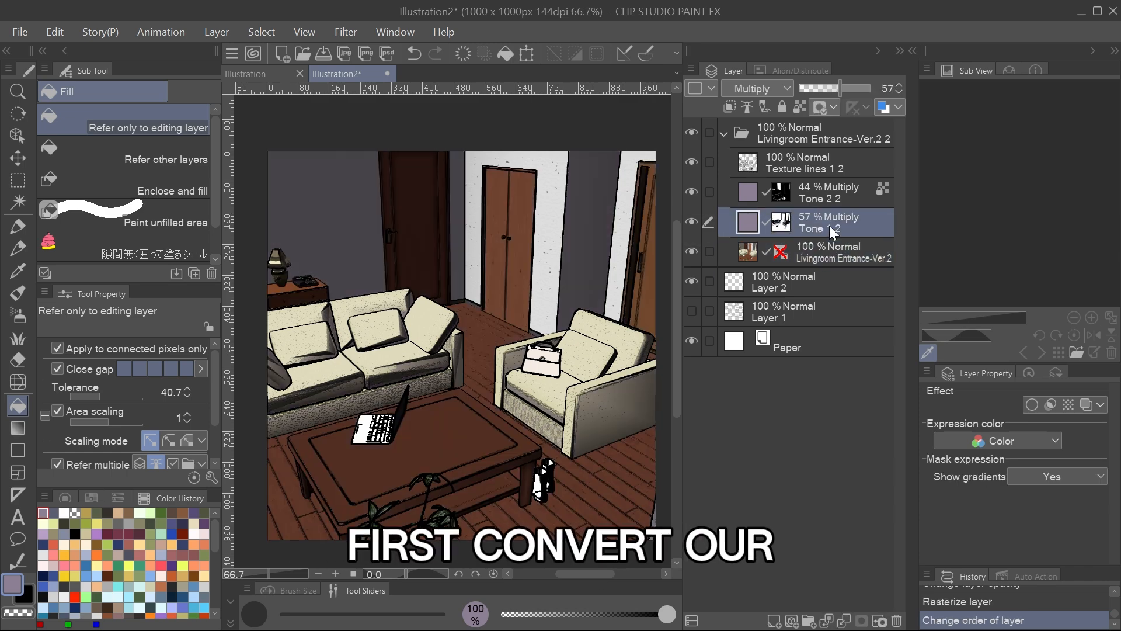
drag(841, 88, 870, 87)
click(838, 197)
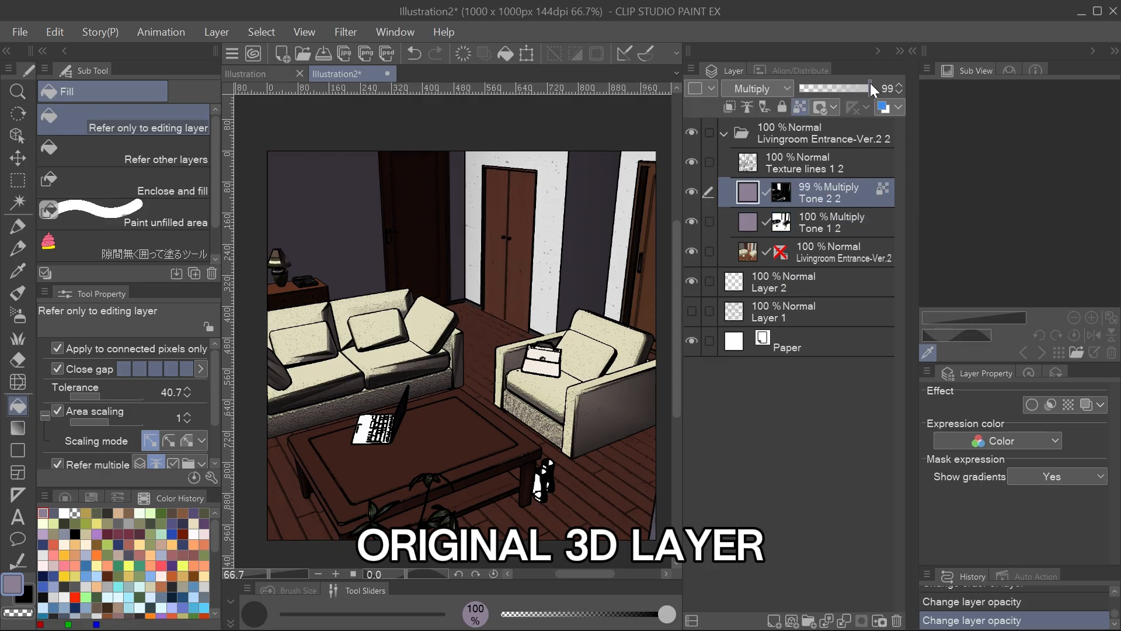
Recolour the Livingroom Entrance-Ver.2 layer with a Hue/Saturation/Luminosity correction of hue 141, saturation -37 and luminosity 71.
click(853, 252)
click(54, 31)
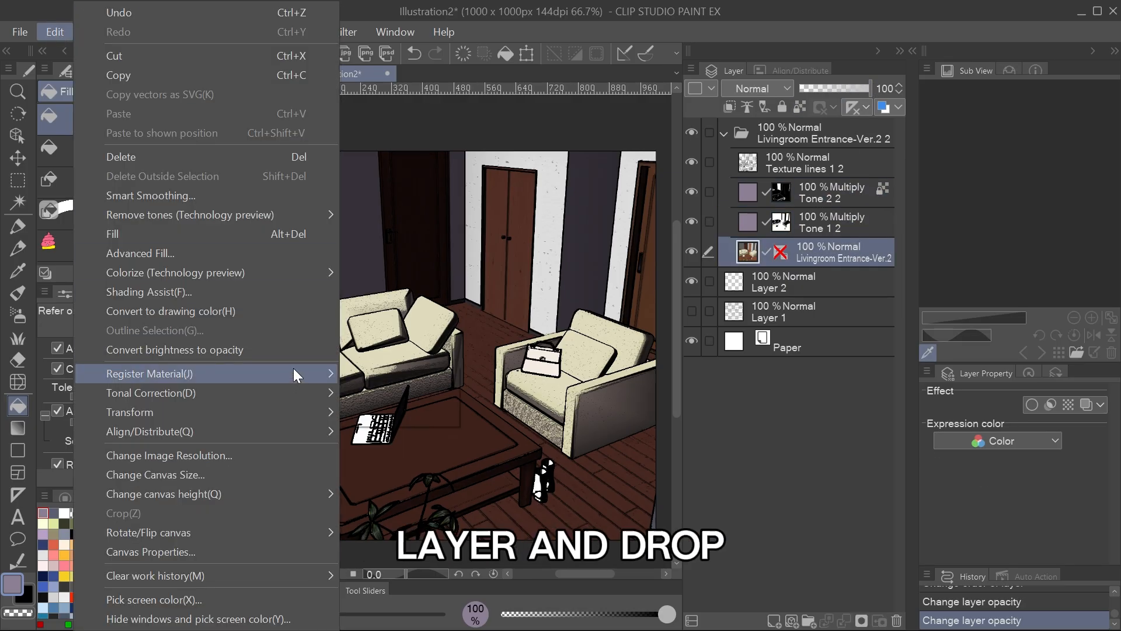
mouse_move(320, 394)
click(386, 393)
click(926, 59)
click(55, 31)
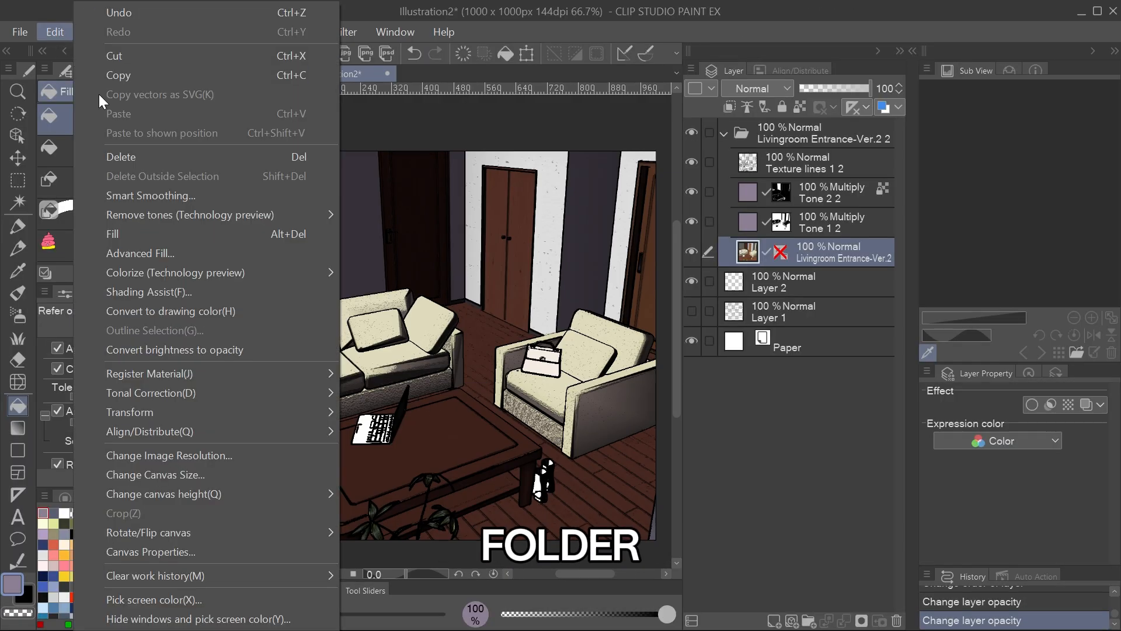
click(550, 419)
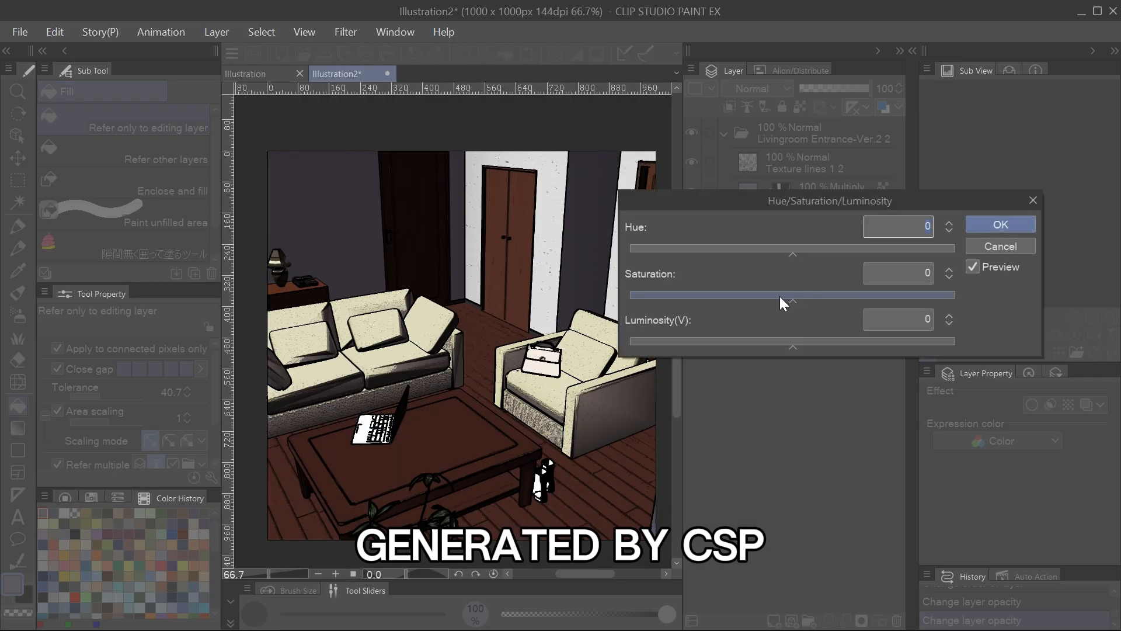
drag(781, 298, 749, 296)
drag(795, 343, 874, 341)
drag(792, 251, 923, 246)
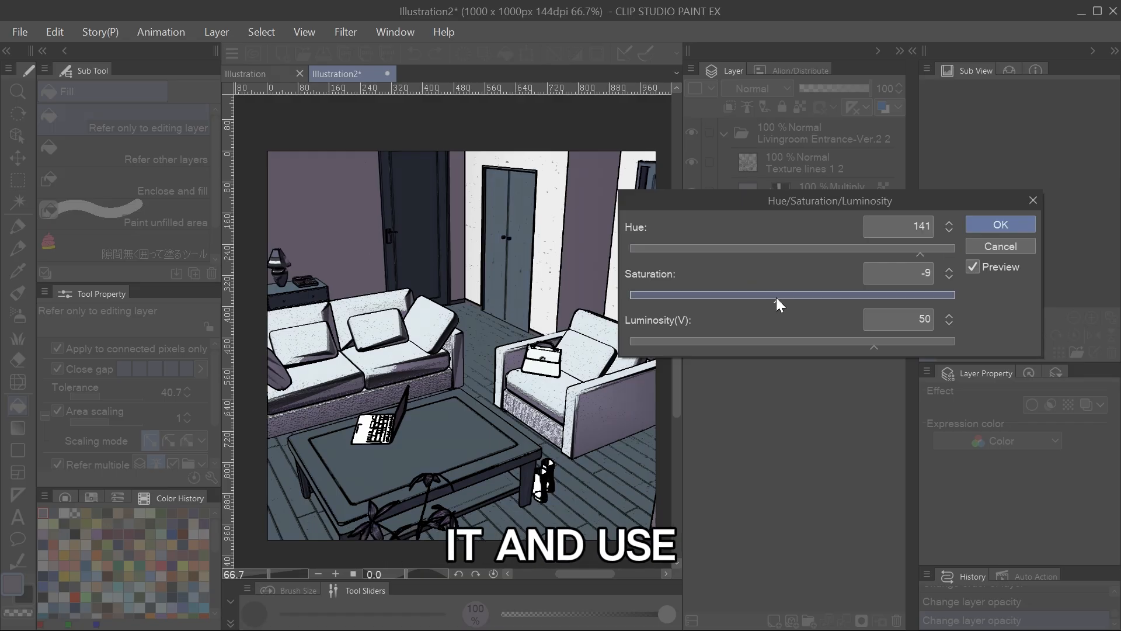
drag(776, 297, 682, 292)
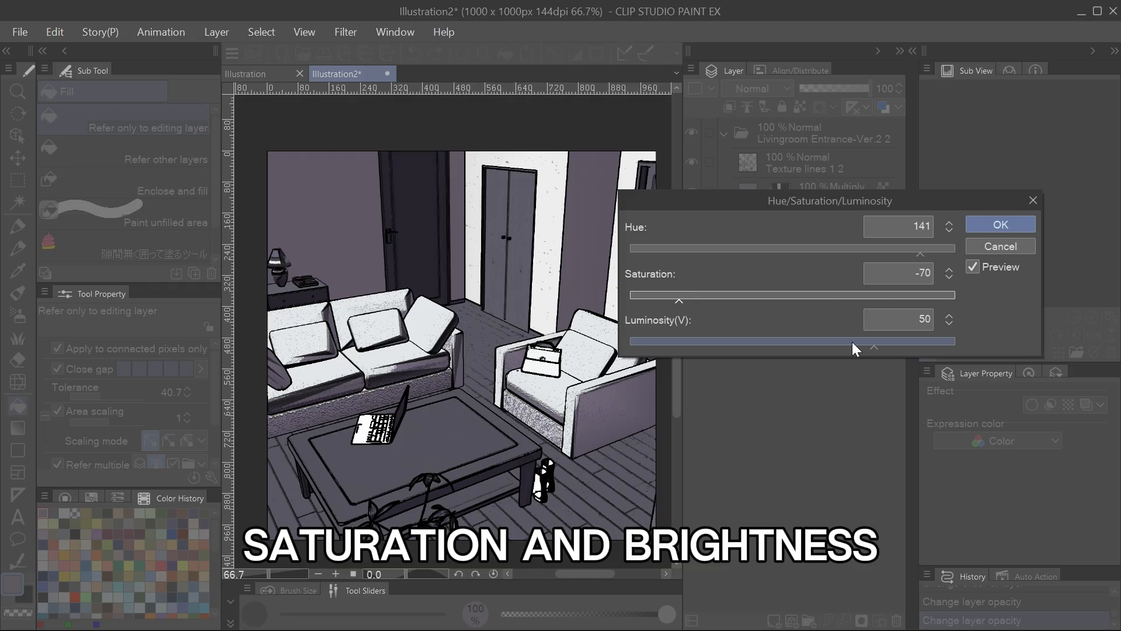
drag(897, 347, 908, 344)
drag(708, 297, 733, 298)
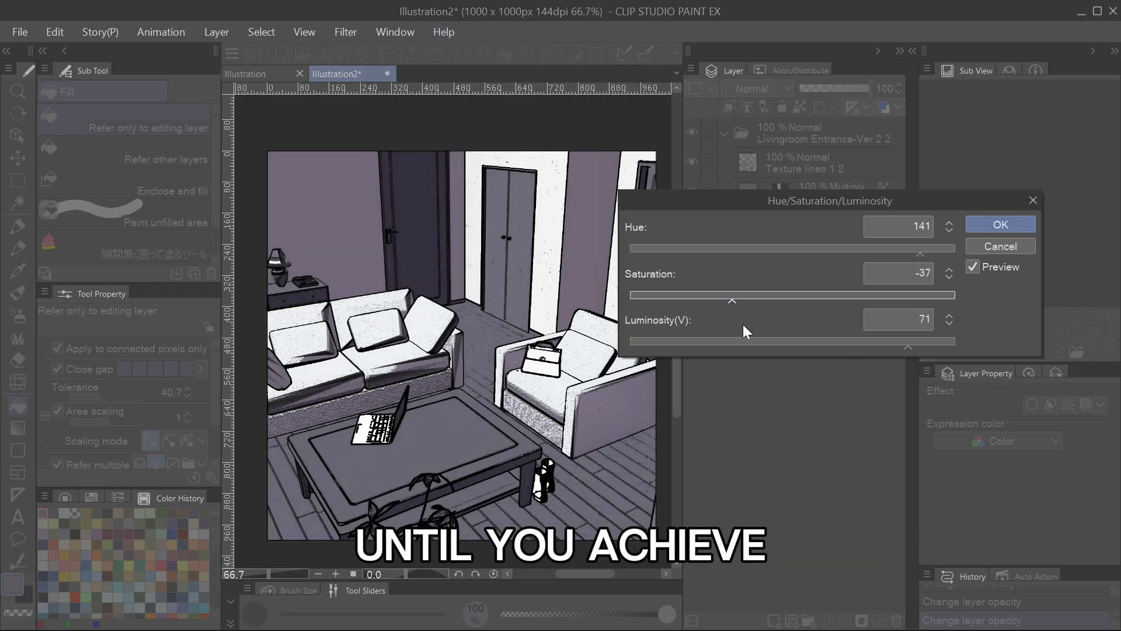
click(1000, 226)
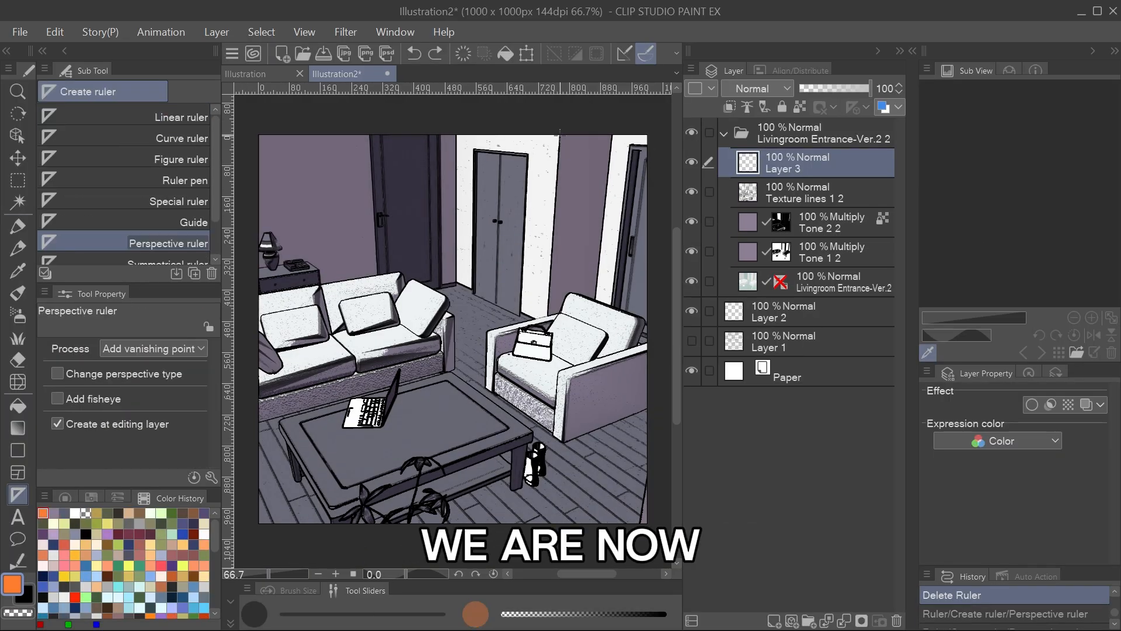
Create a perspective ruler on Layer 3 by tracing vanishing lines along the vertical wall corner and the furniture edges.
drag(456, 216, 456, 263)
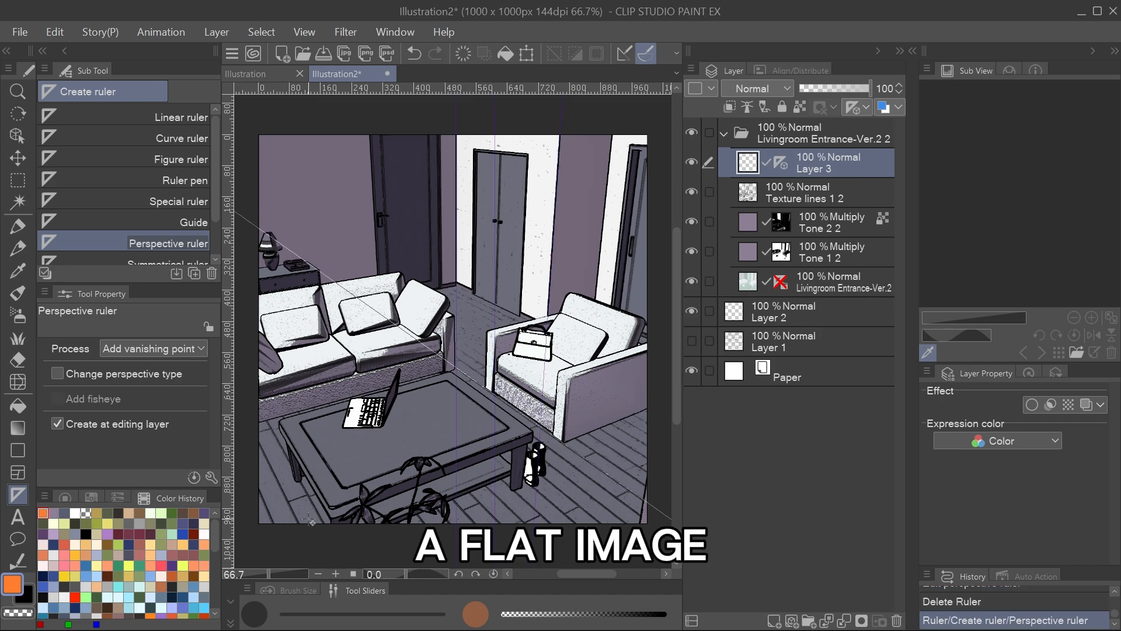
drag(325, 525, 295, 470)
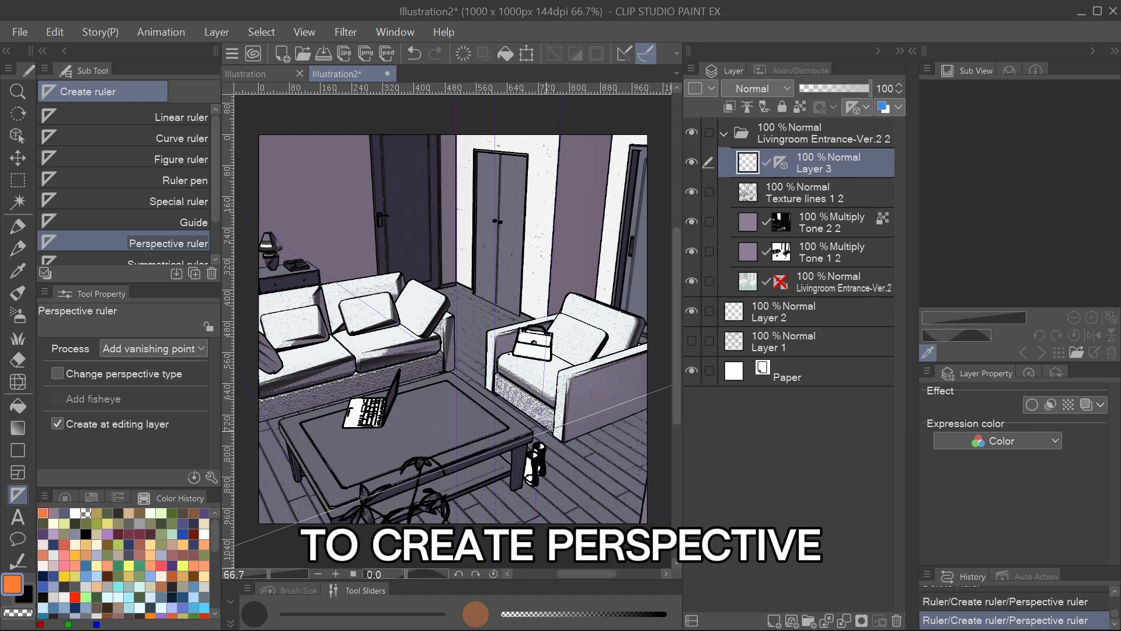
drag(448, 371, 507, 355)
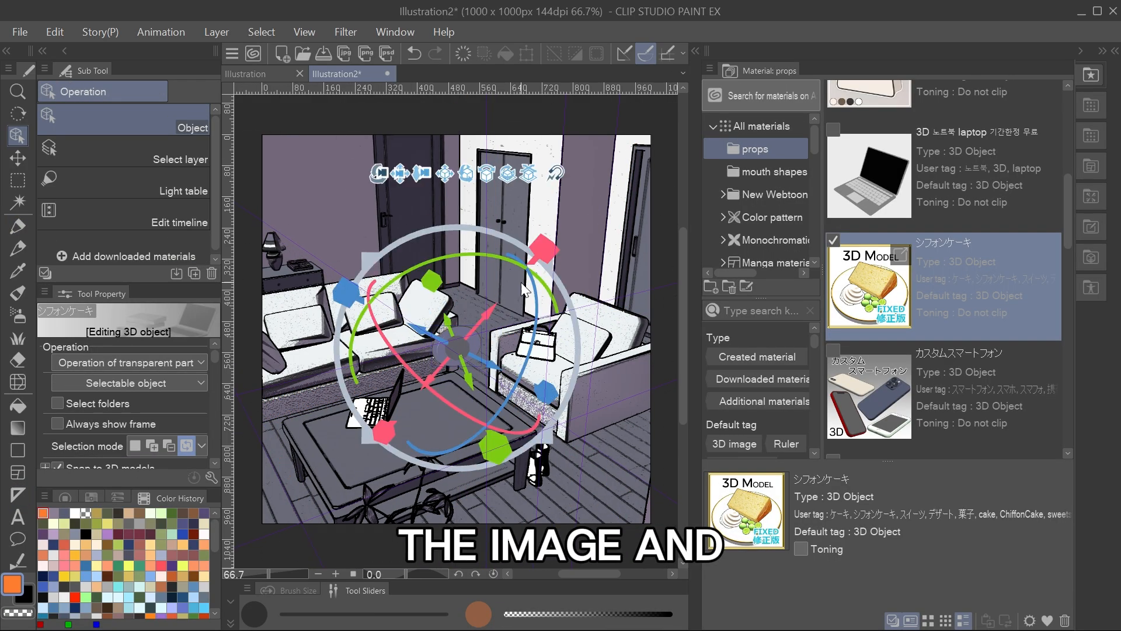
Add the カスタムスマートフォン (smartphone) 3D material and lay it flat on the coffee table in front of the laptop.
drag(870, 398, 356, 460)
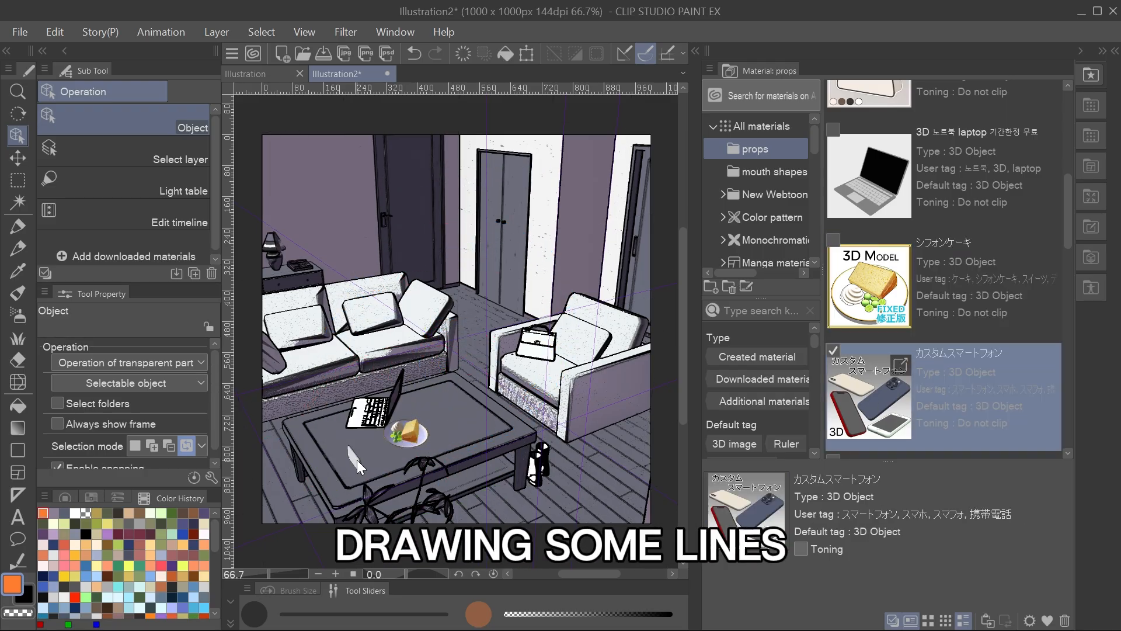
scroll(356, 460, up, 2)
click(371, 442)
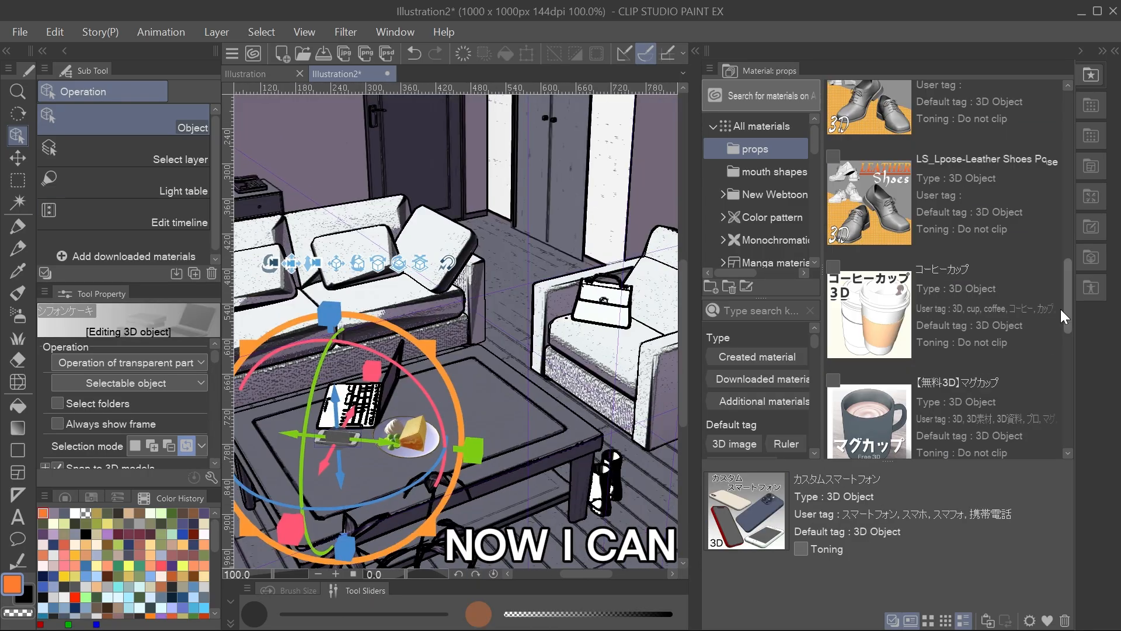
Add the 【無料3D】マグカップ (mug) 3D material and adjust its placement on the coffee table beside the cake.
scroll(943, 263, down, 1)
drag(869, 350, 536, 373)
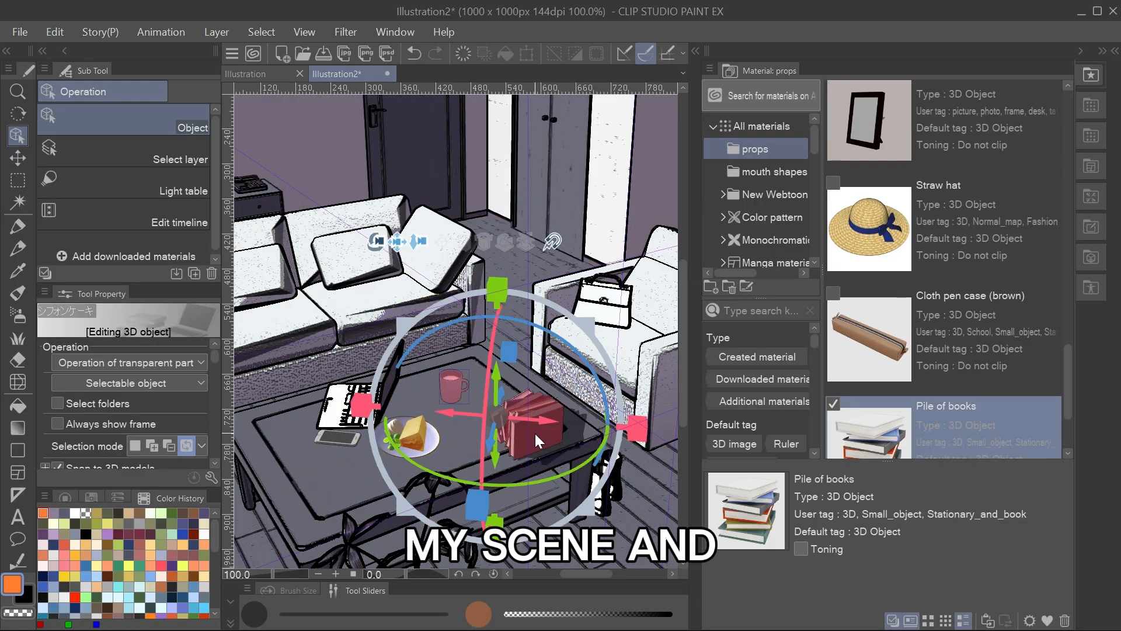
drag(464, 435, 537, 392)
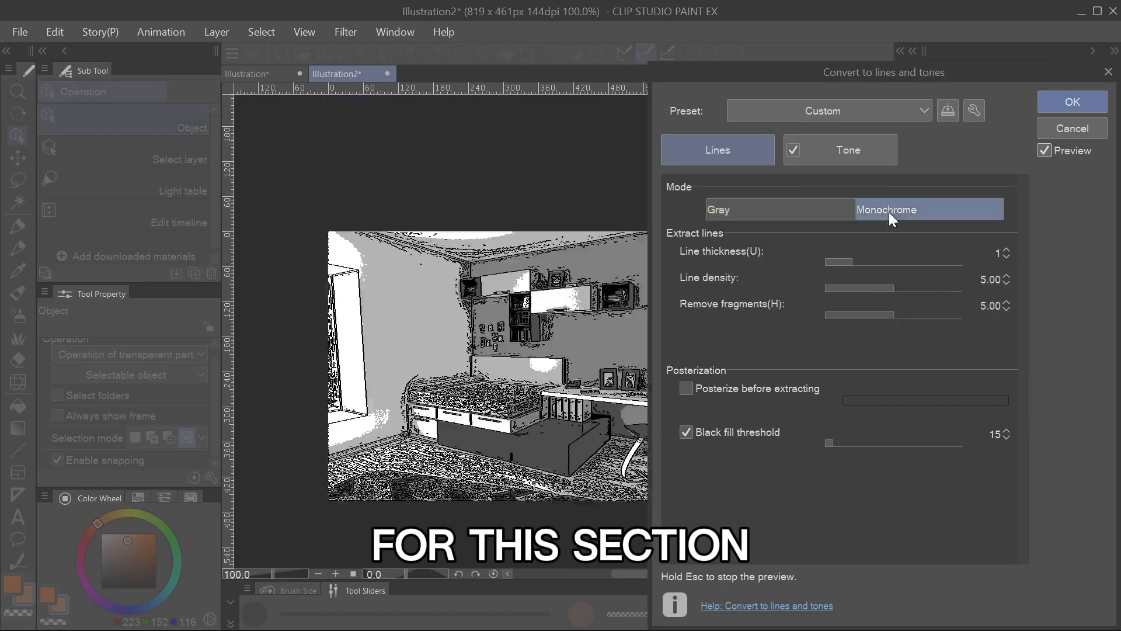
Configure the bedroom image's conversion to lines and tones, setting the line extraction strength to 153.
click(790, 156)
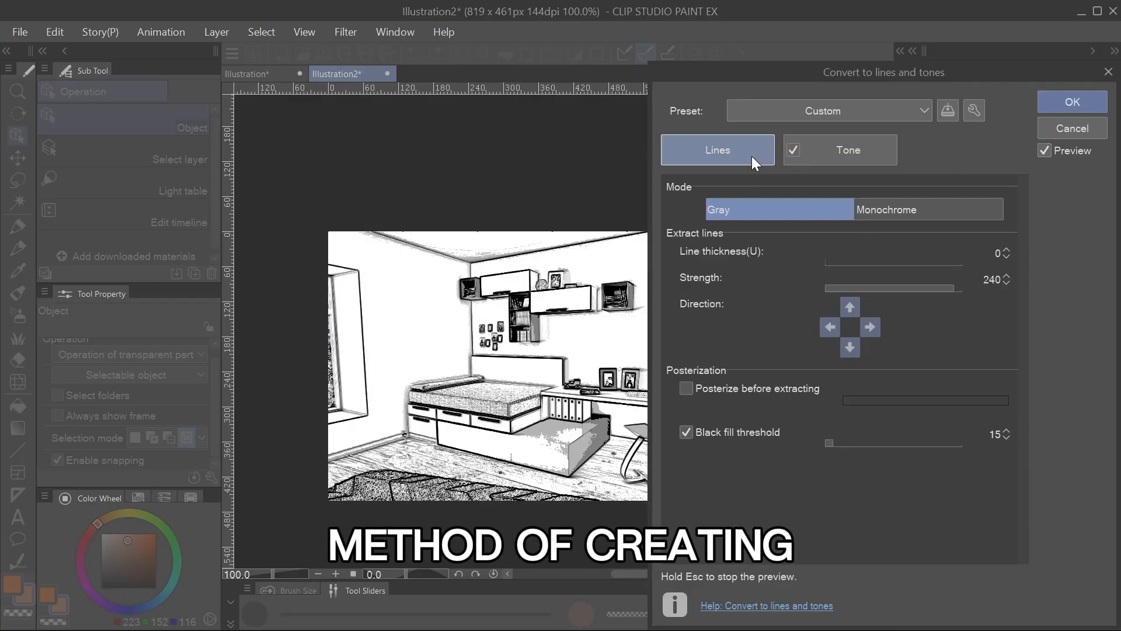
click(923, 285)
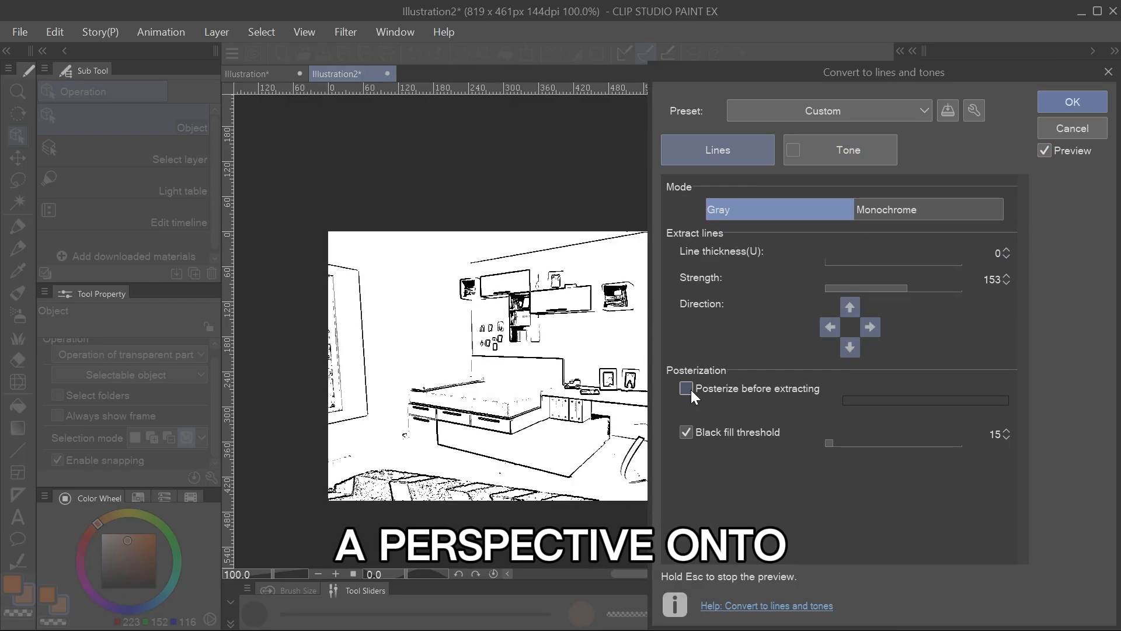